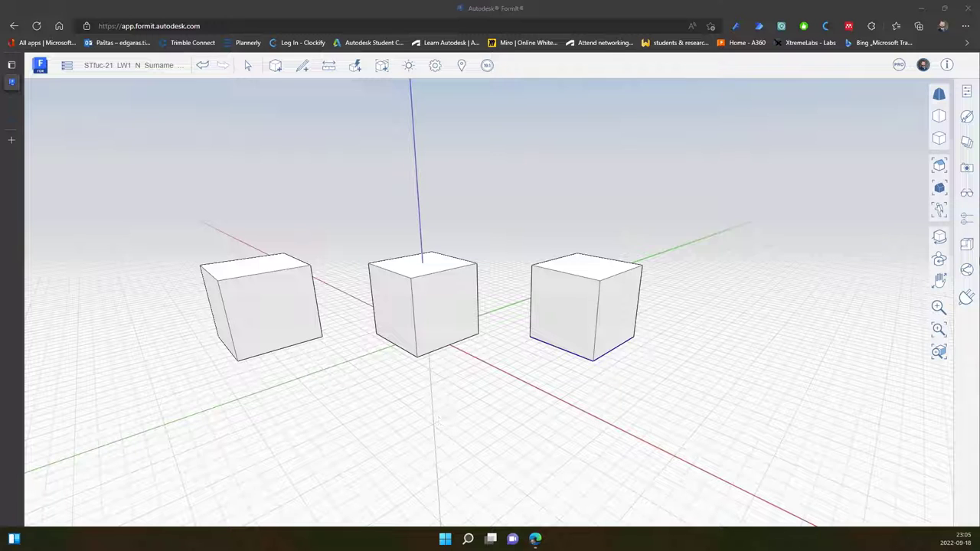
left_click(965, 116)
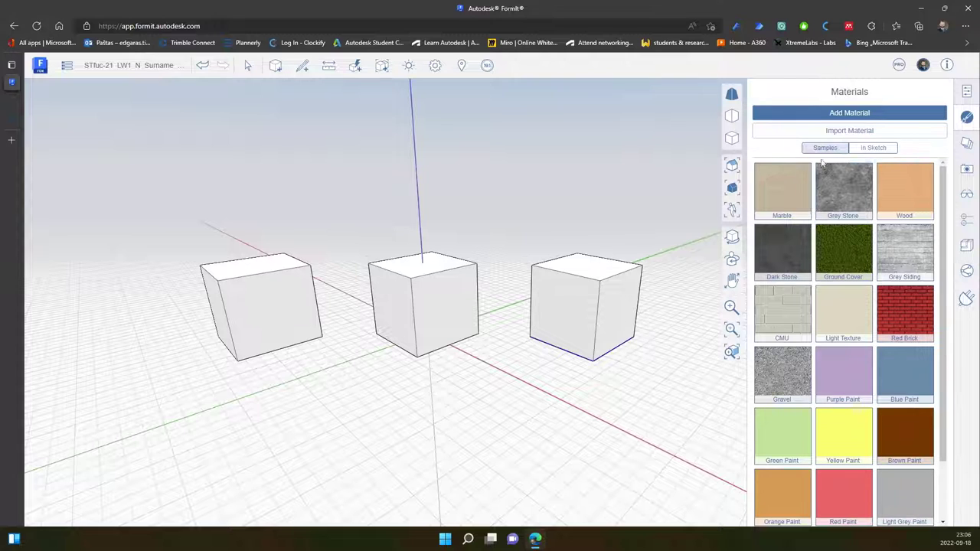
scroll(838, 353, "down", 1)
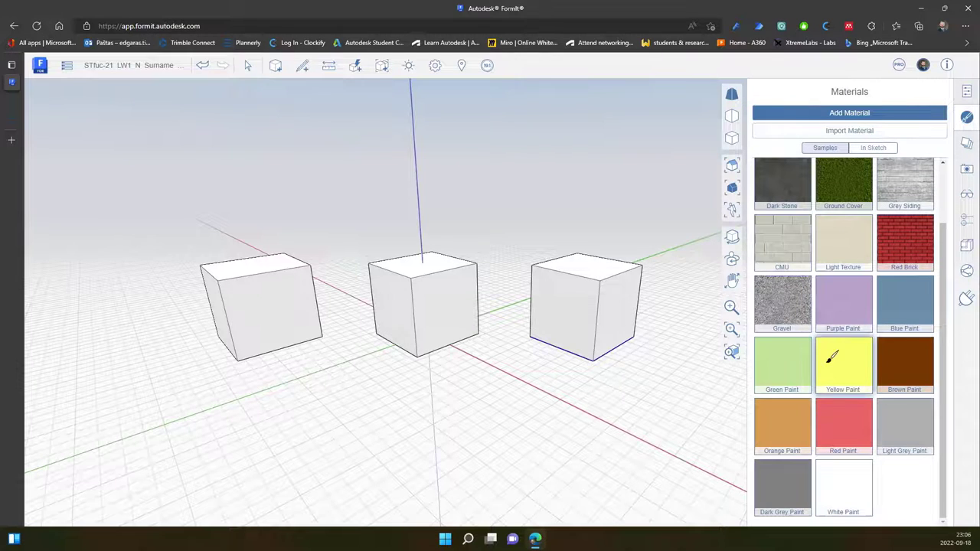
scroll(833, 356, "up", 1)
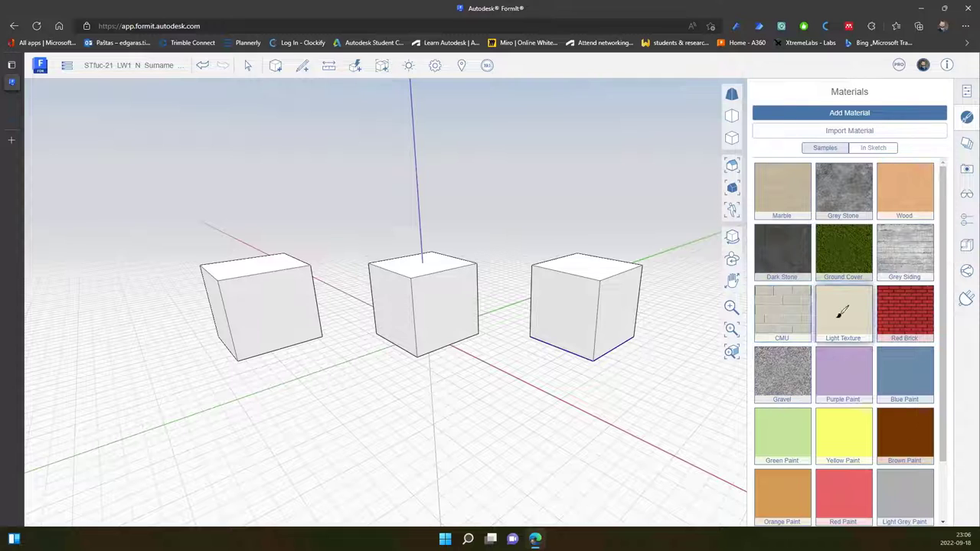
scroll(848, 301, "down", 1)
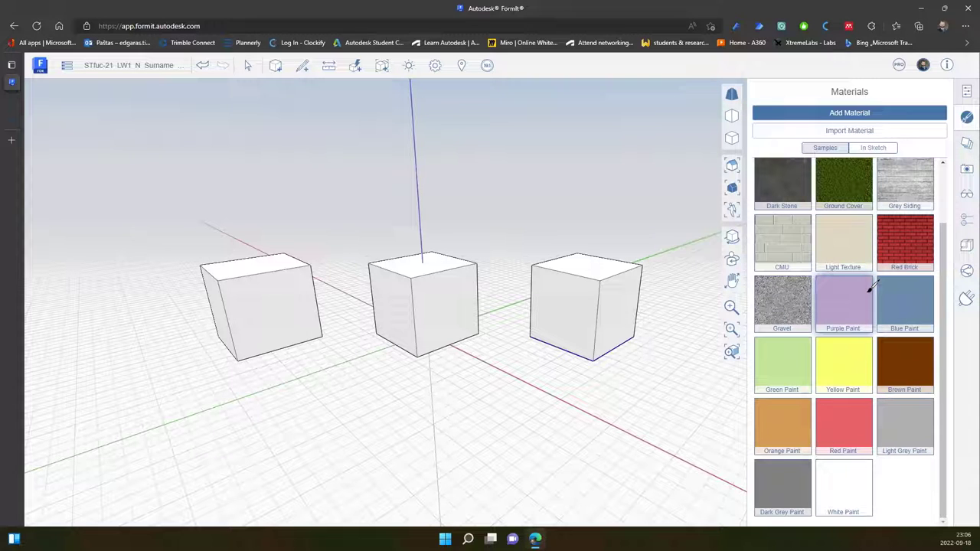
scroll(863, 280, "up", 1)
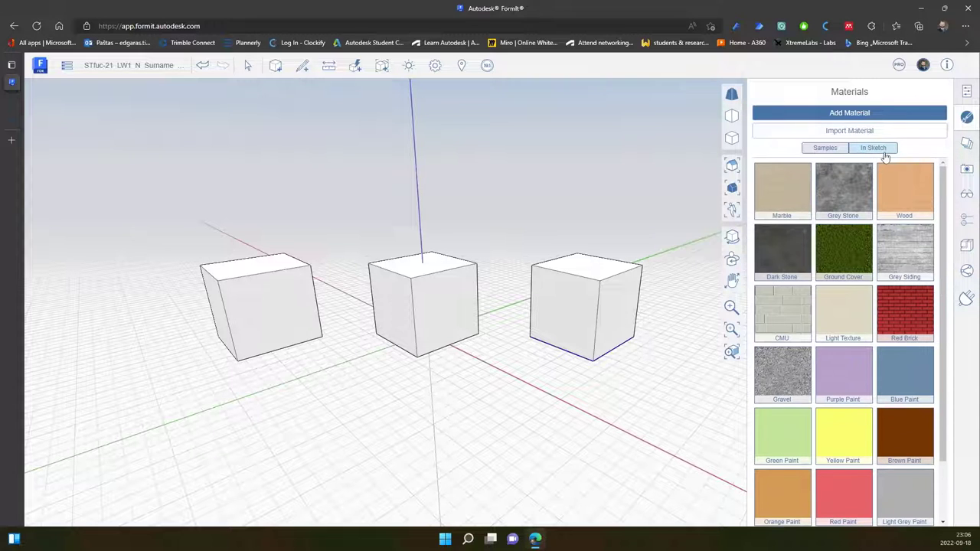
scroll(831, 245, "down", 1)
scroll(834, 310, "up", 1)
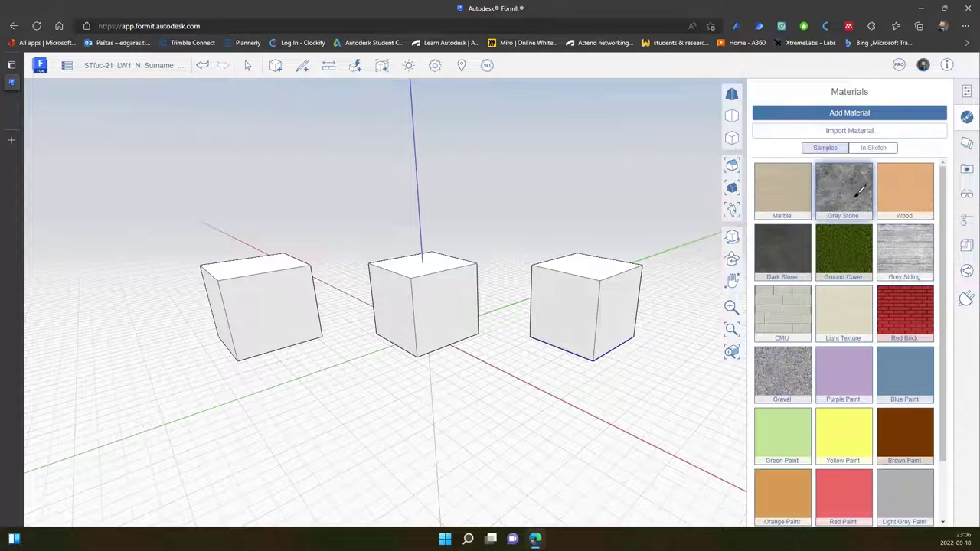
left_click(883, 149)
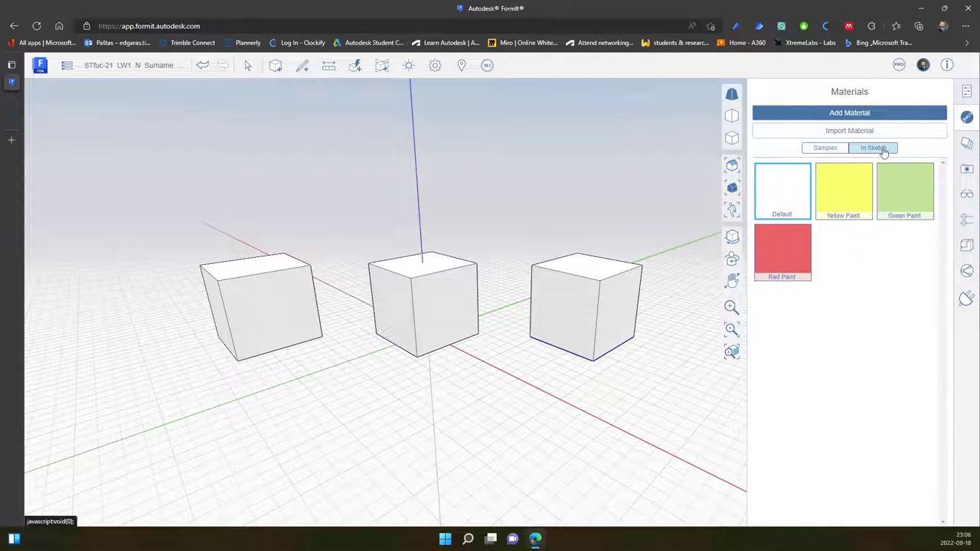
- Return to the sample materials and add a new material, opening the editor for 'Material 1'
left_click(825, 148)
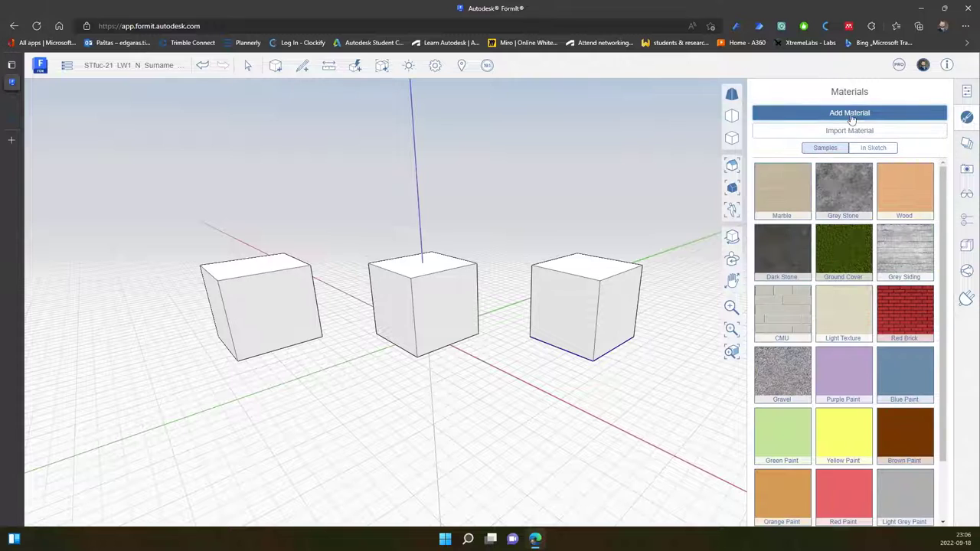
left_click(856, 115)
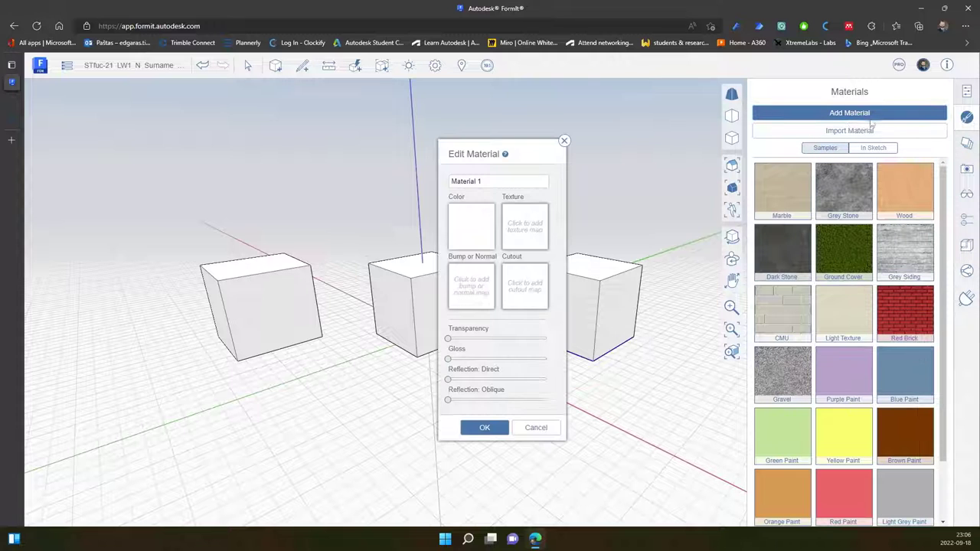
- Read the FormIt Using Materials help page, then close the Material 1 editor in FormIt
left_click(507, 156)
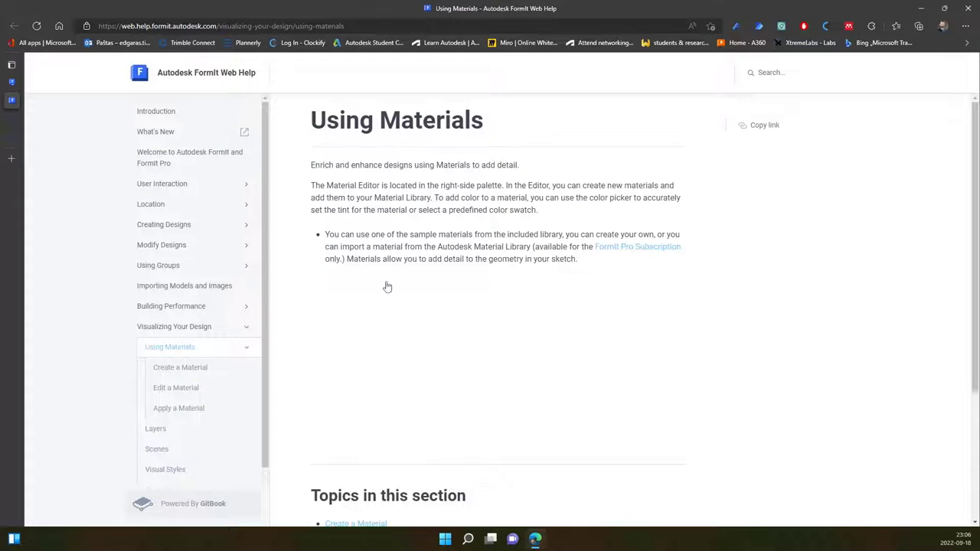
scroll(459, 280, "down", 3)
scroll(483, 282, "up", 3)
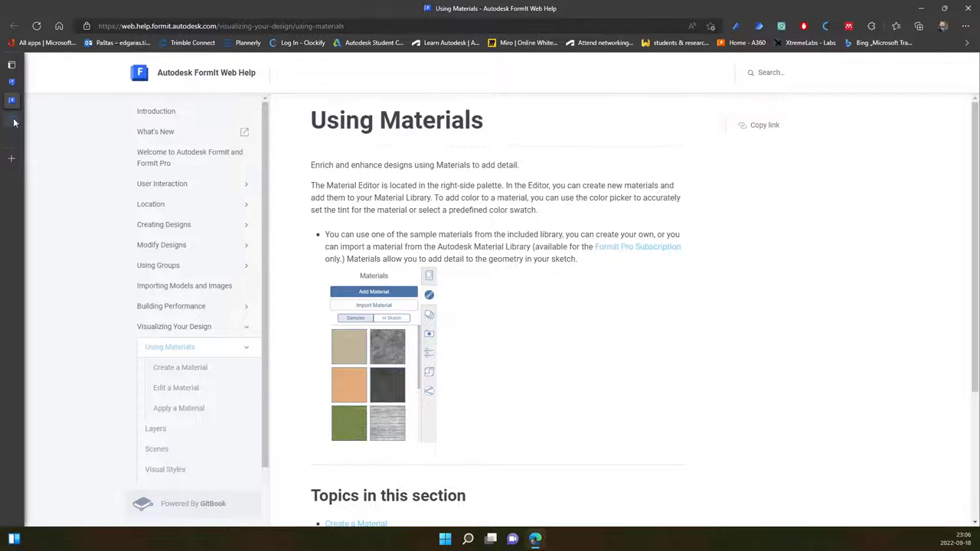
left_click(11, 82)
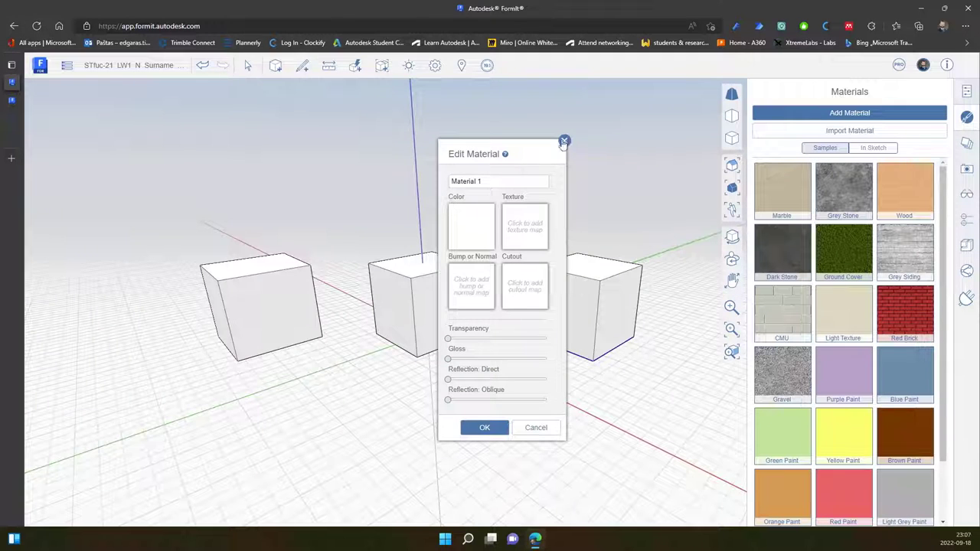
left_click(563, 142)
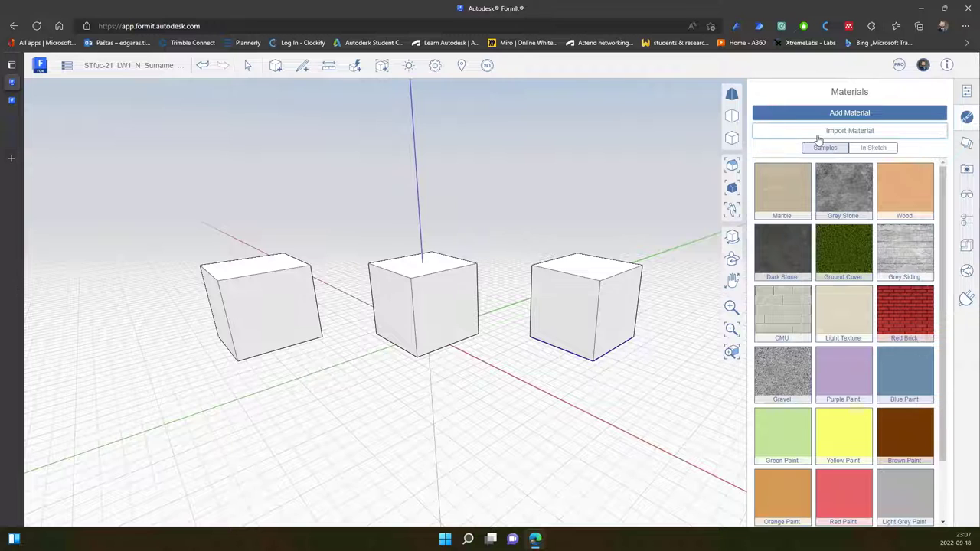
- Open the Autodesk material import library and browse the Brick + Block materials
left_click(818, 133)
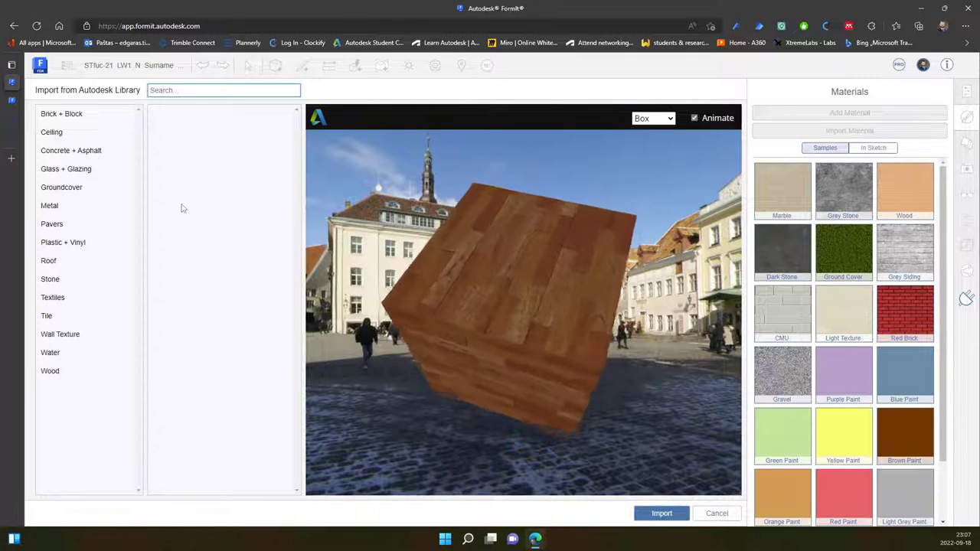
left_click(69, 116)
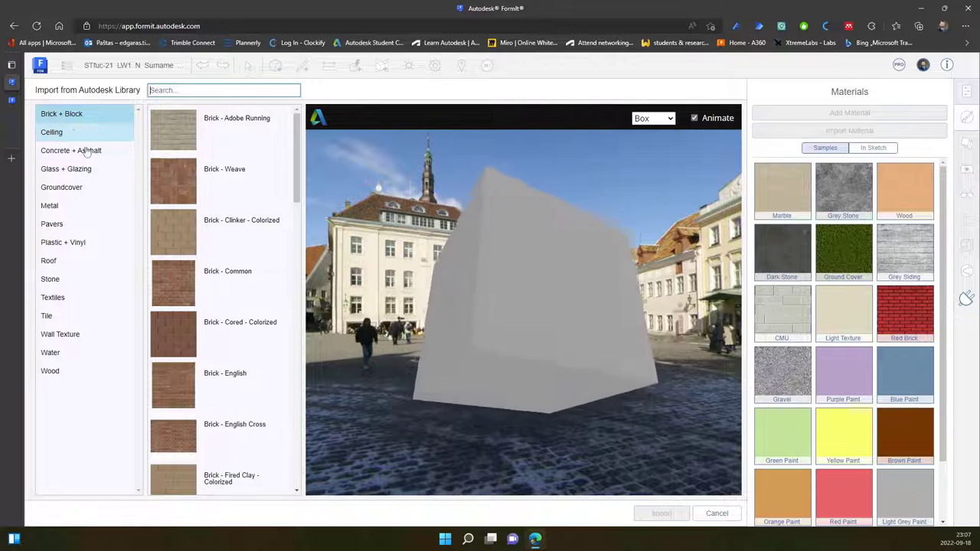
scroll(206, 253, "down", 10)
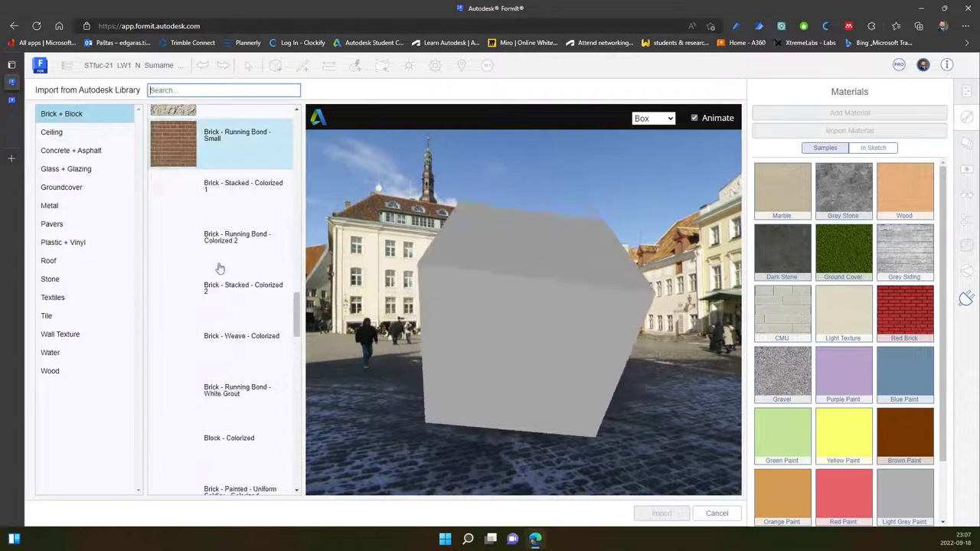
scroll(224, 279, "down", 5)
scroll(237, 295, "up", 7)
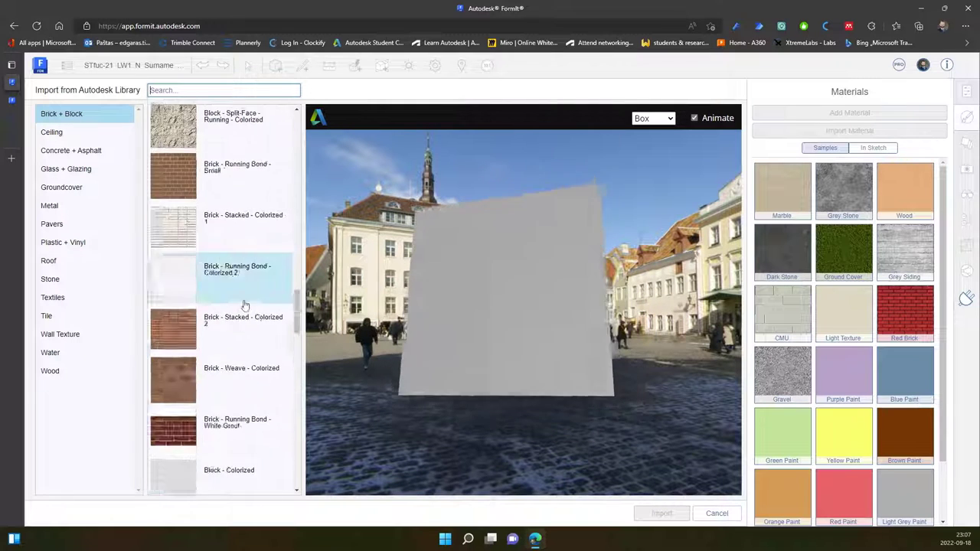
scroll(245, 305, "up", 8)
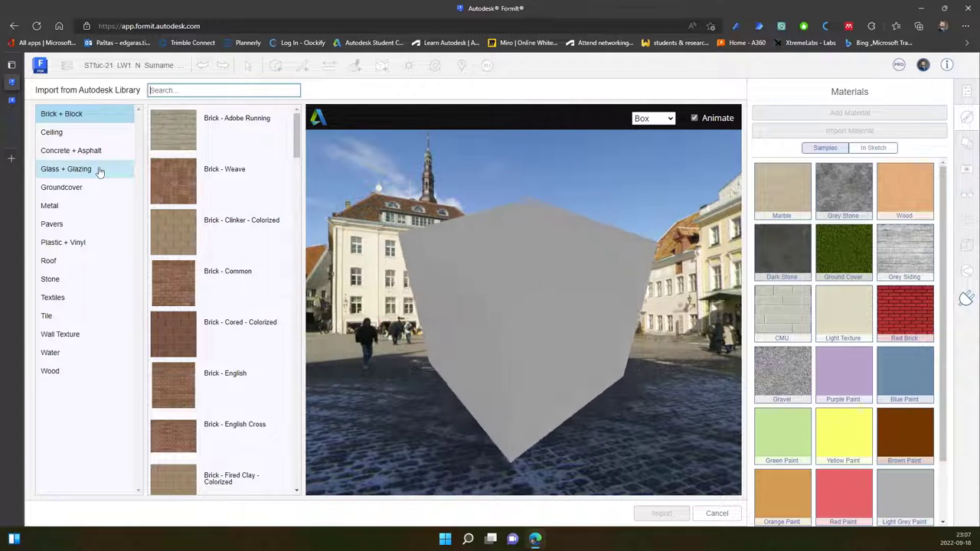
- Preview the Ceiling acoustic tiles, then list the Concrete + Asphalt materials
left_click(84, 135)
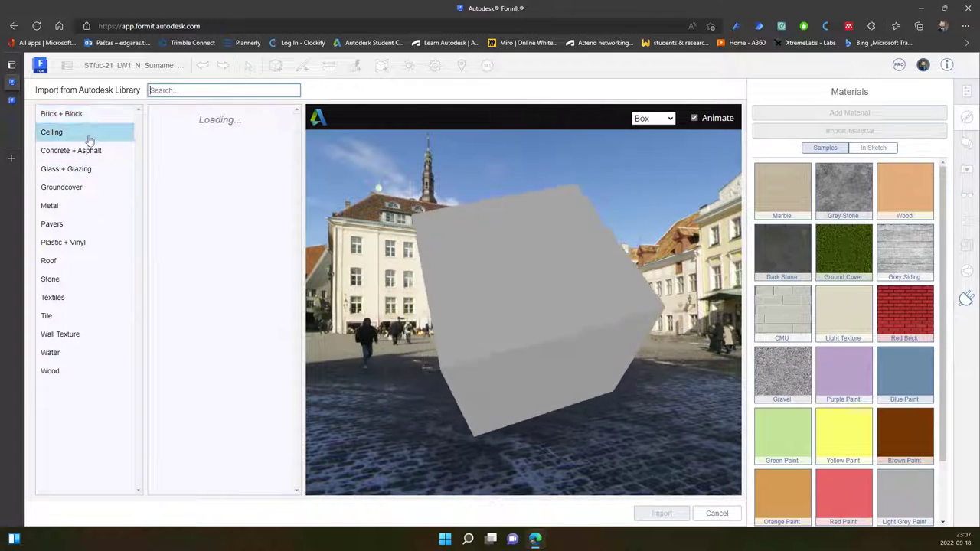
scroll(230, 314, "down", 2)
left_click(233, 320)
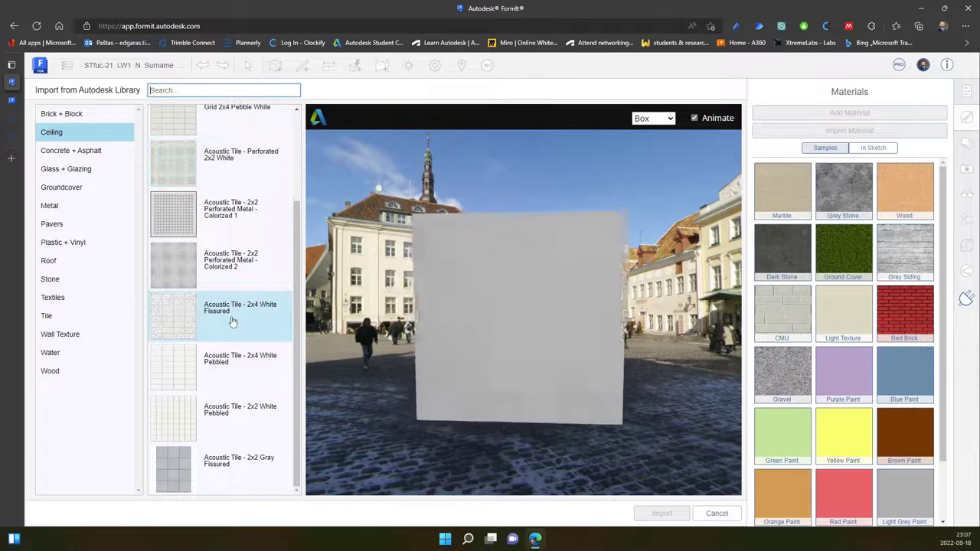
scroll(234, 320, "up", 2)
left_click(234, 322)
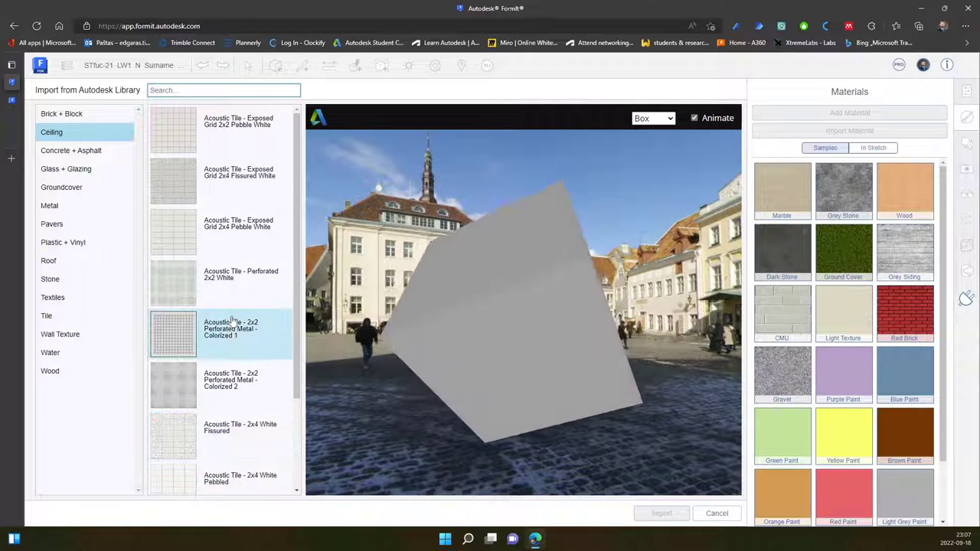
left_click(71, 153)
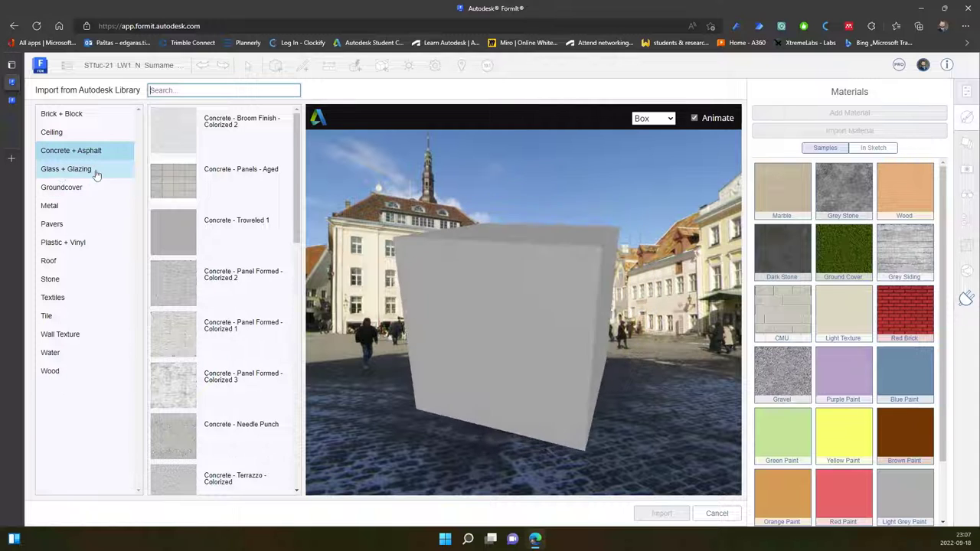
- Browse the library categories from Glass + Glazing through Metal, Roof, Textiles and Water to Wood
left_click(92, 170)
scroll(203, 332, "down", 1)
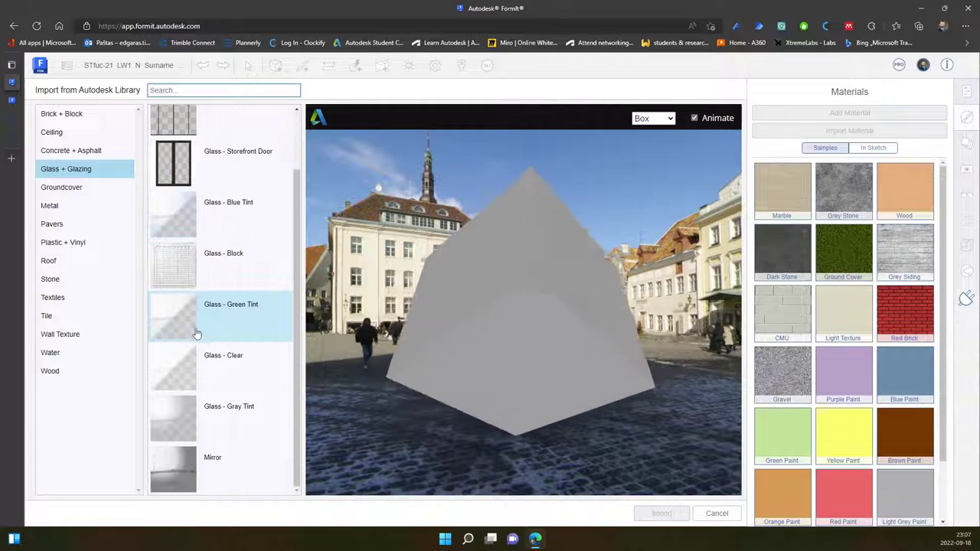
left_click(70, 188)
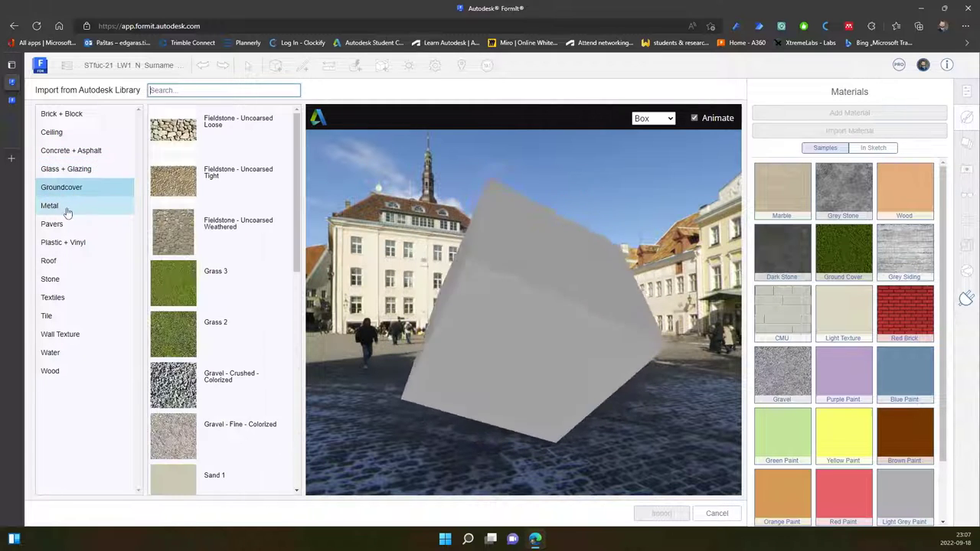
left_click(66, 207)
left_click(66, 226)
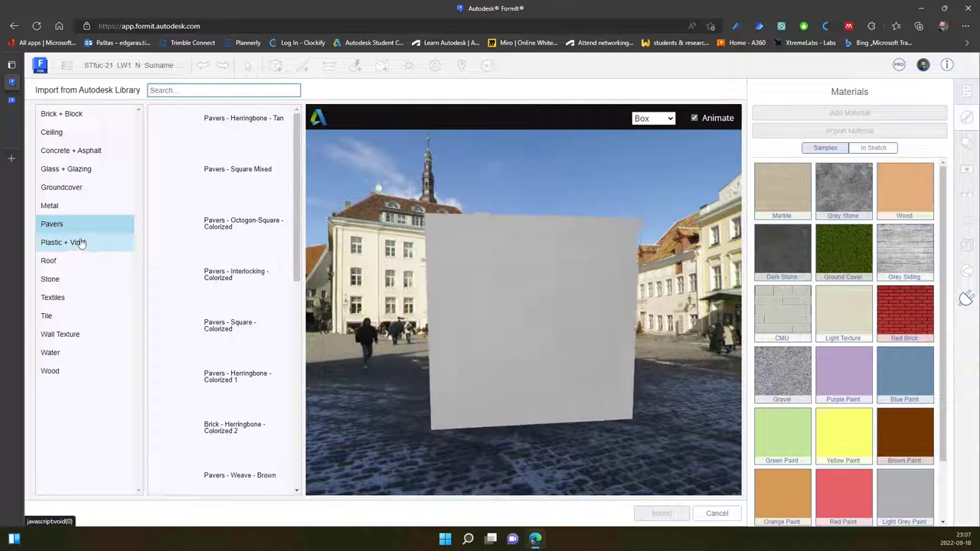
left_click(80, 243)
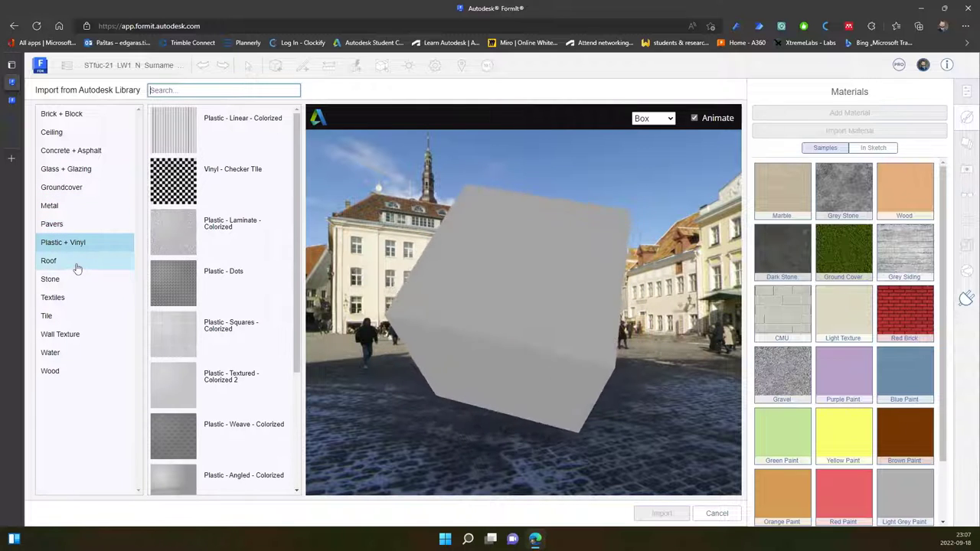
left_click(75, 263)
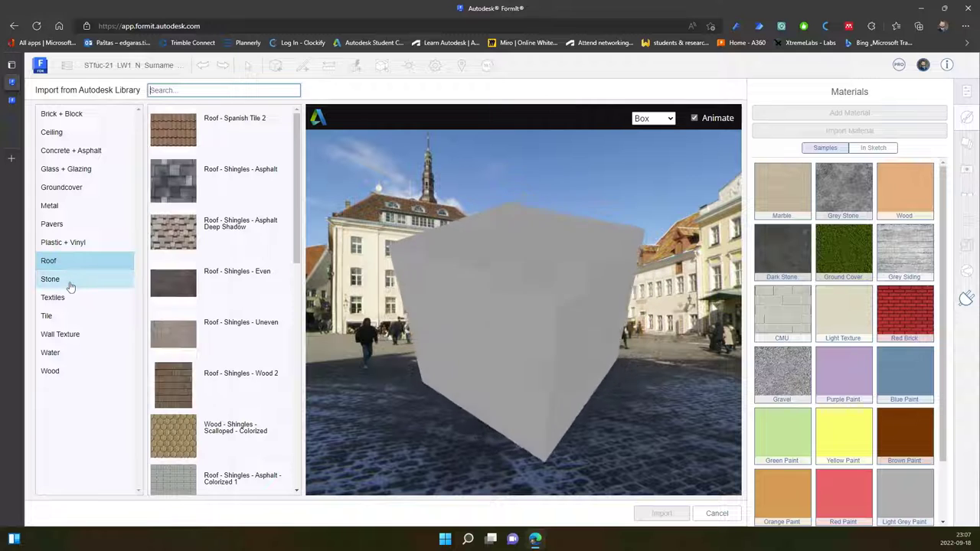
left_click(72, 281)
left_click(74, 299)
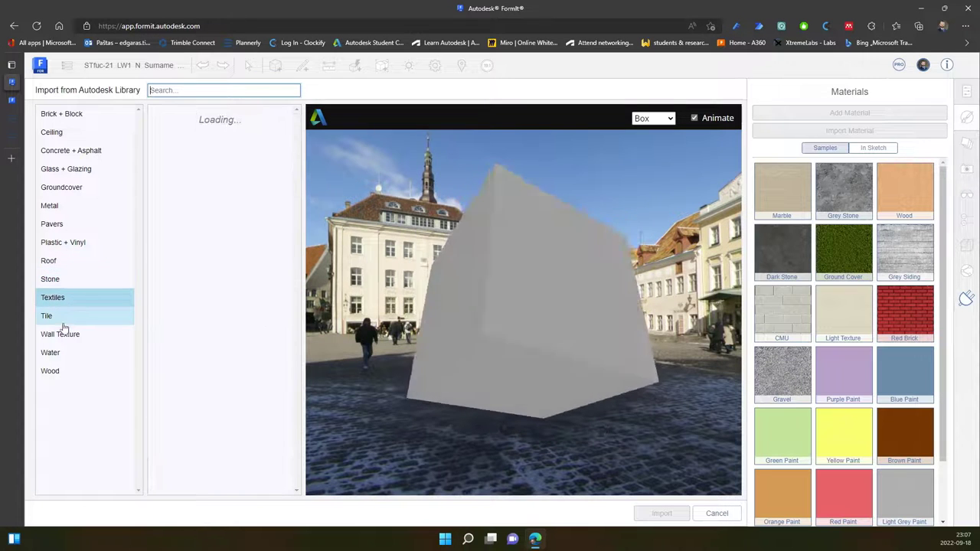
left_click(67, 317)
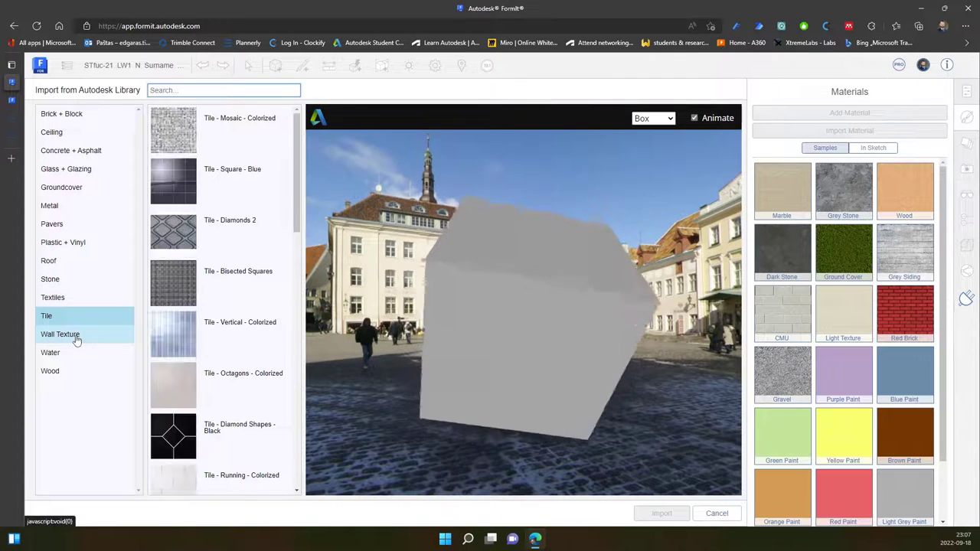
left_click(74, 336)
left_click(66, 353)
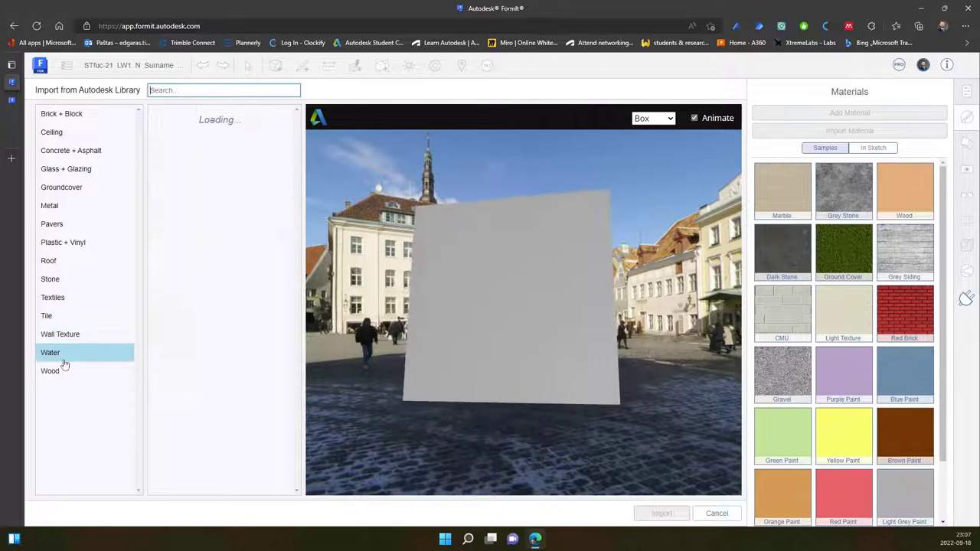
left_click(80, 373)
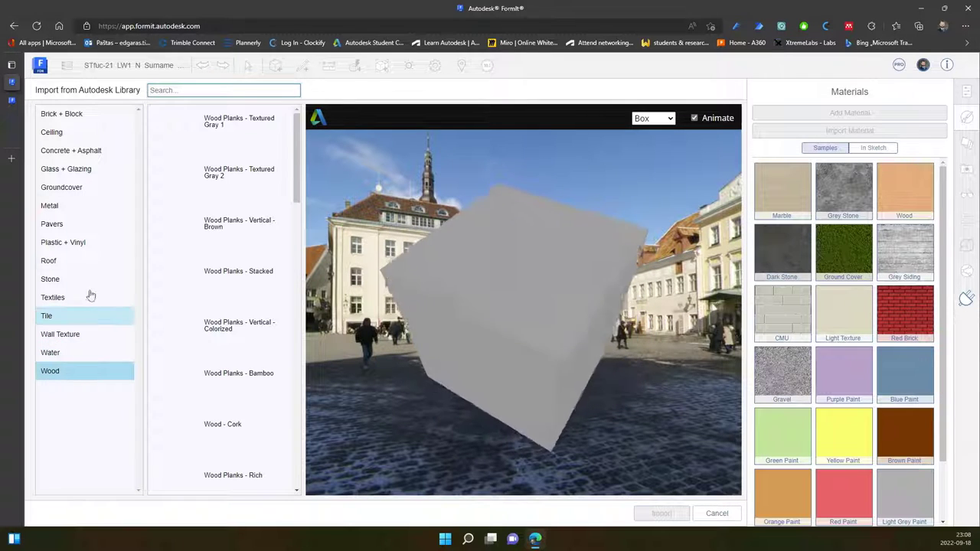
- Go back through the categories to Glass + Glazing and import Glass - Green Tint
left_click(77, 113)
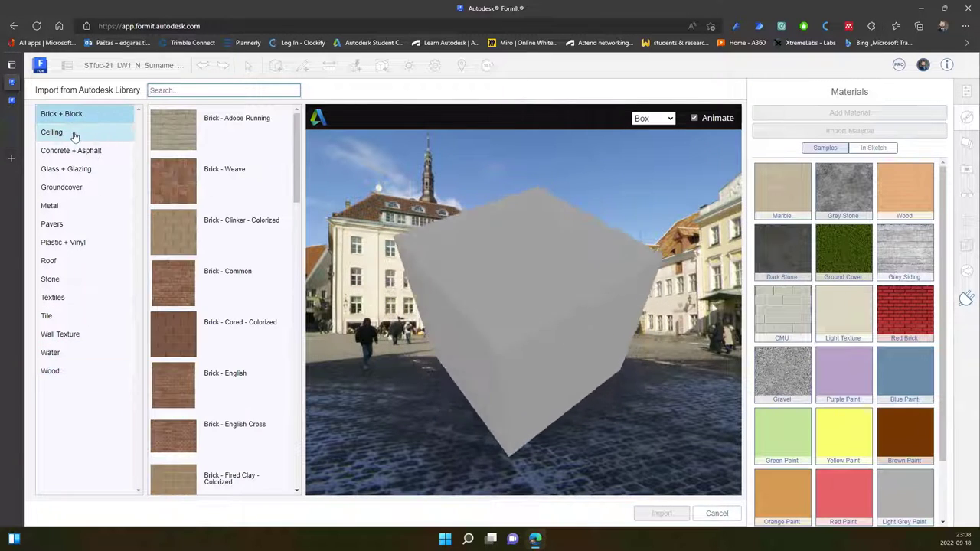
left_click(80, 137)
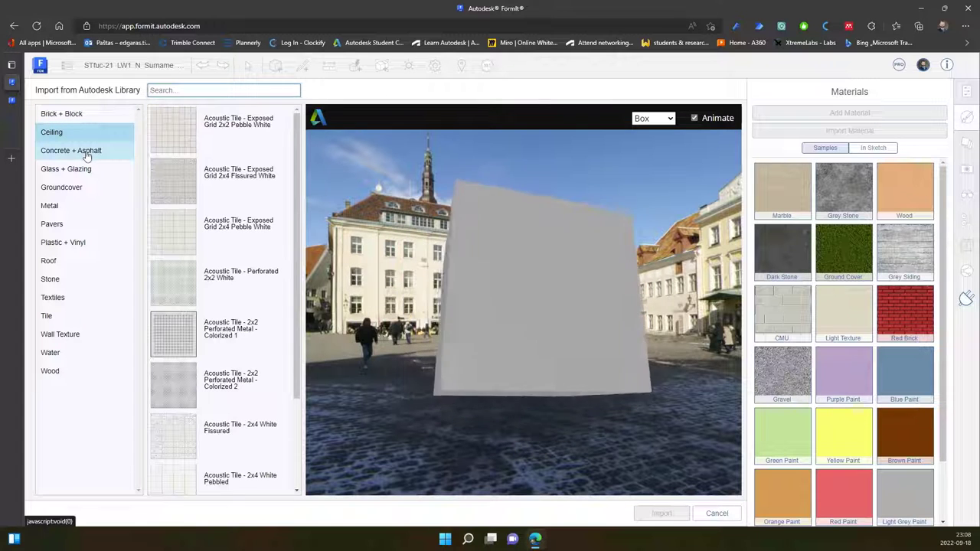
left_click(86, 153)
left_click(90, 169)
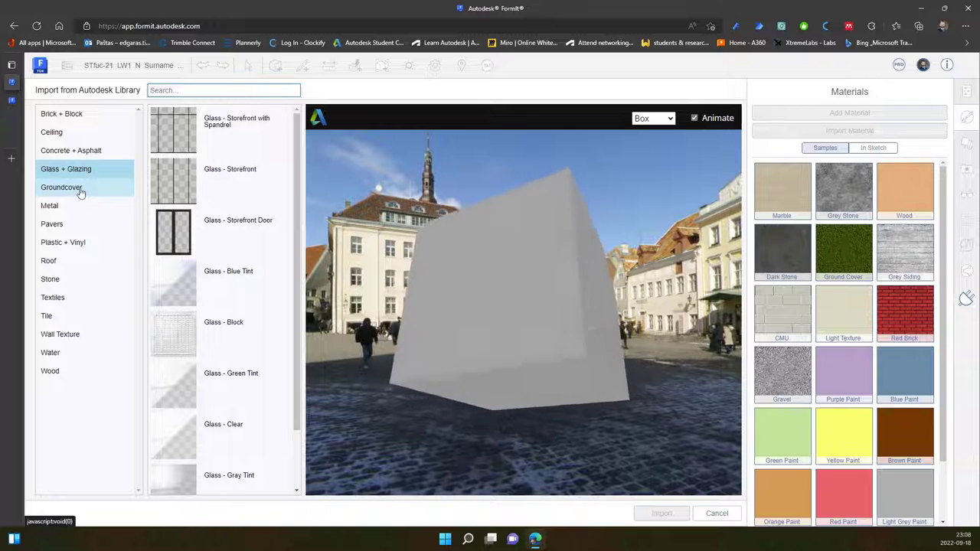
left_click(235, 394)
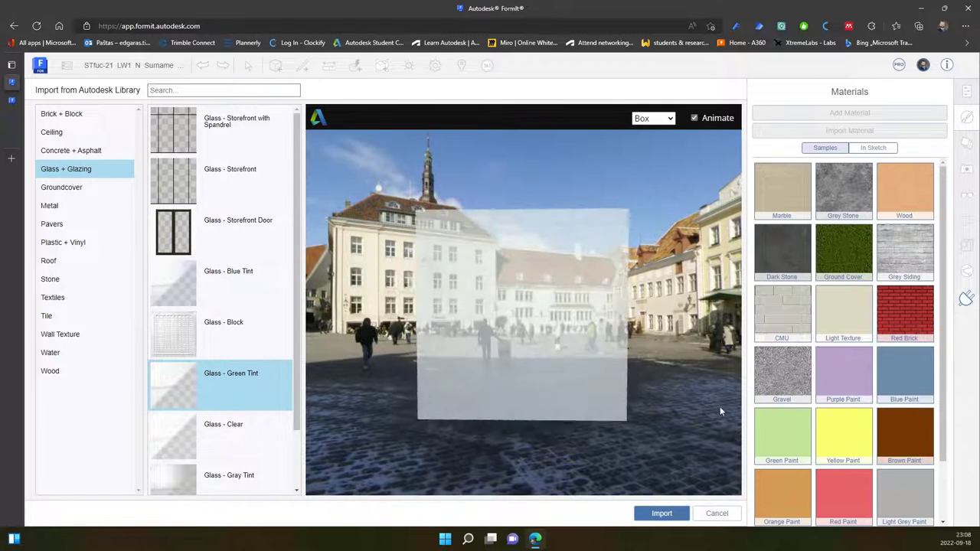
left_click(663, 513)
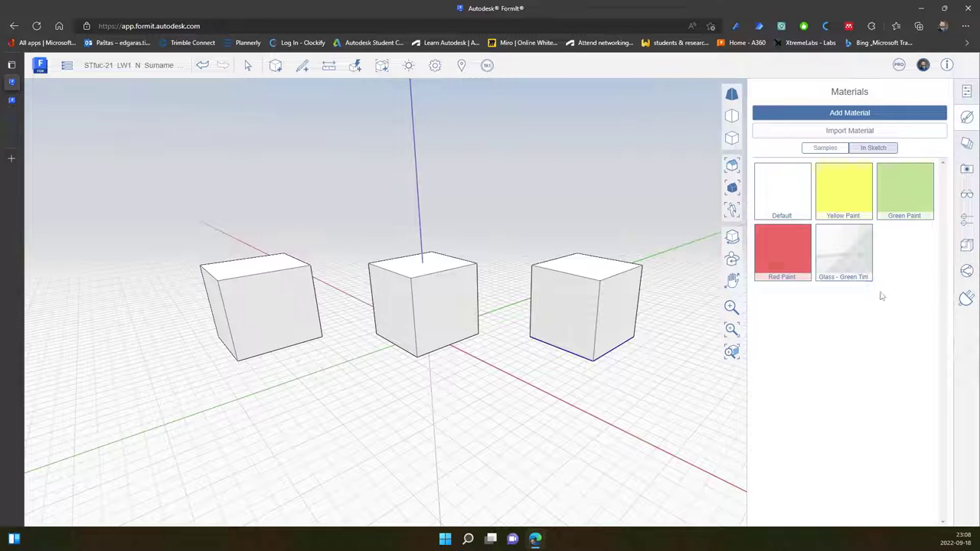
- Paint the left box with the Yellow Paint sample, then check its group and deselect it
left_click(835, 150)
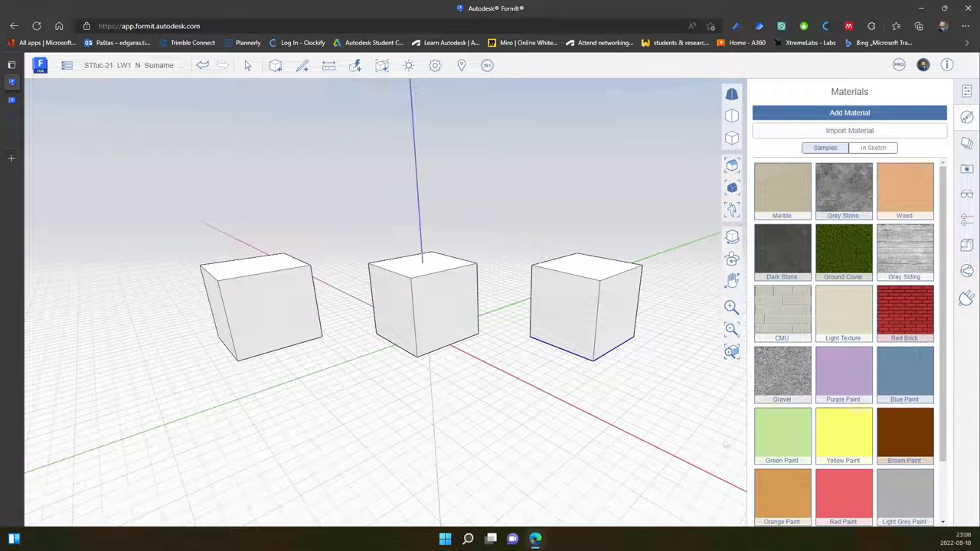
left_click(849, 438)
left_click(240, 310)
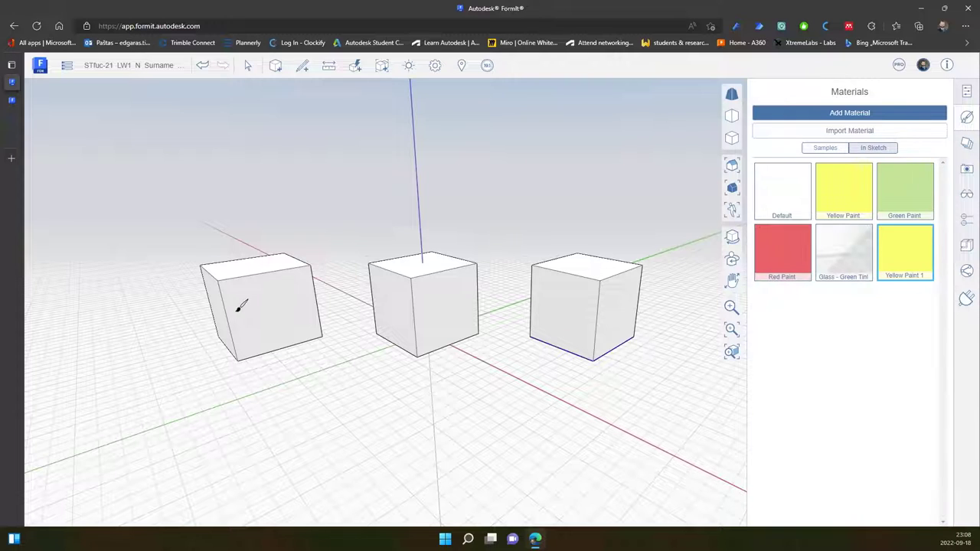
left_click(258, 282)
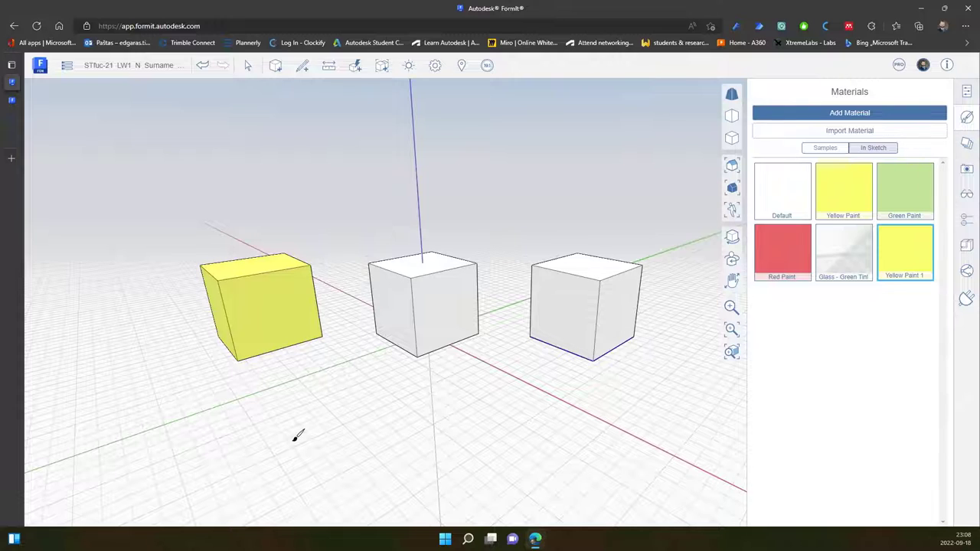
key("Escape")
left_click(270, 317)
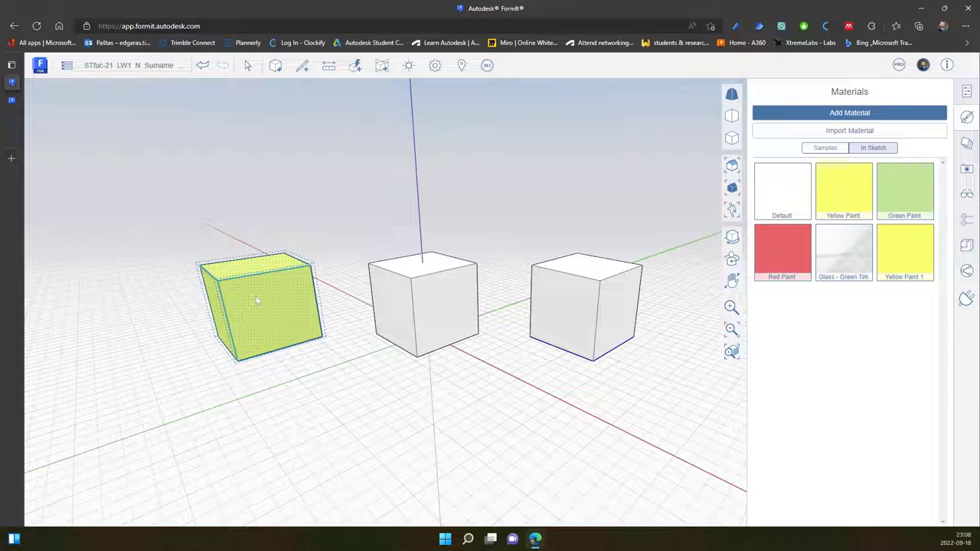
double_click(257, 301)
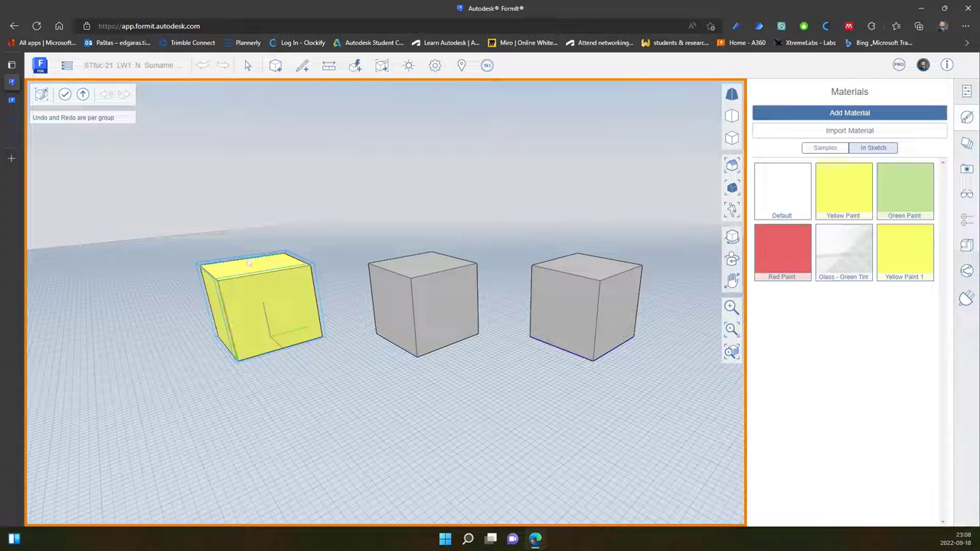
key("Escape")
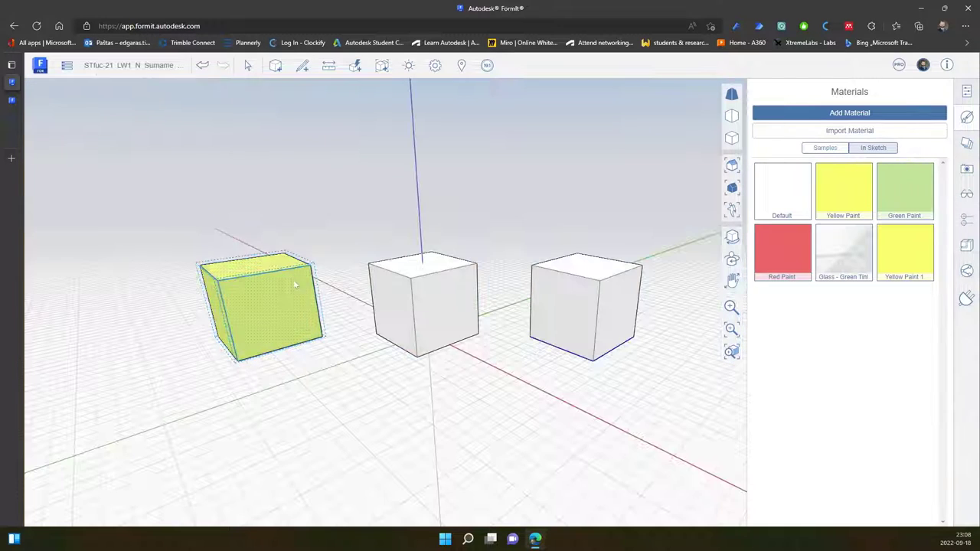
left_click(470, 365)
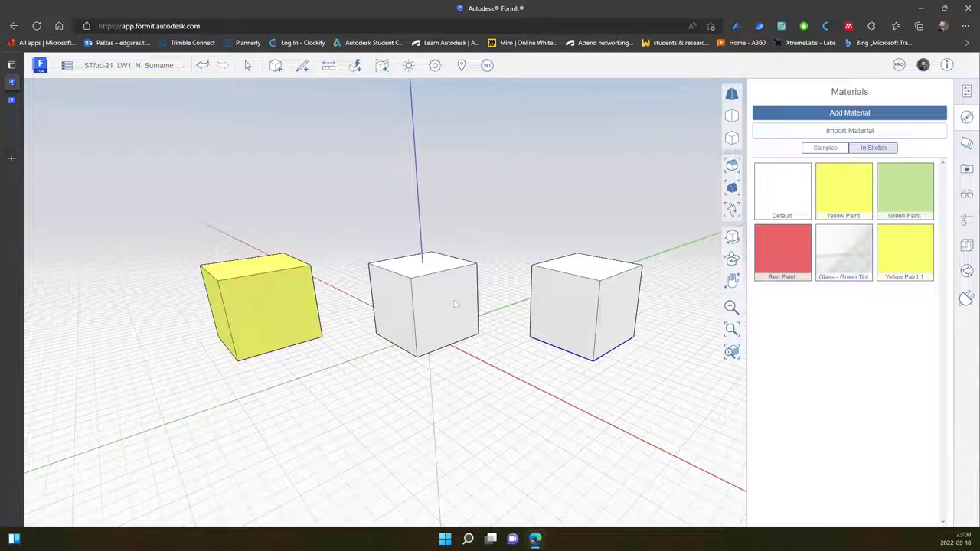
- Paint the middle box with Green Paint from the In Sketch list
left_click(916, 191)
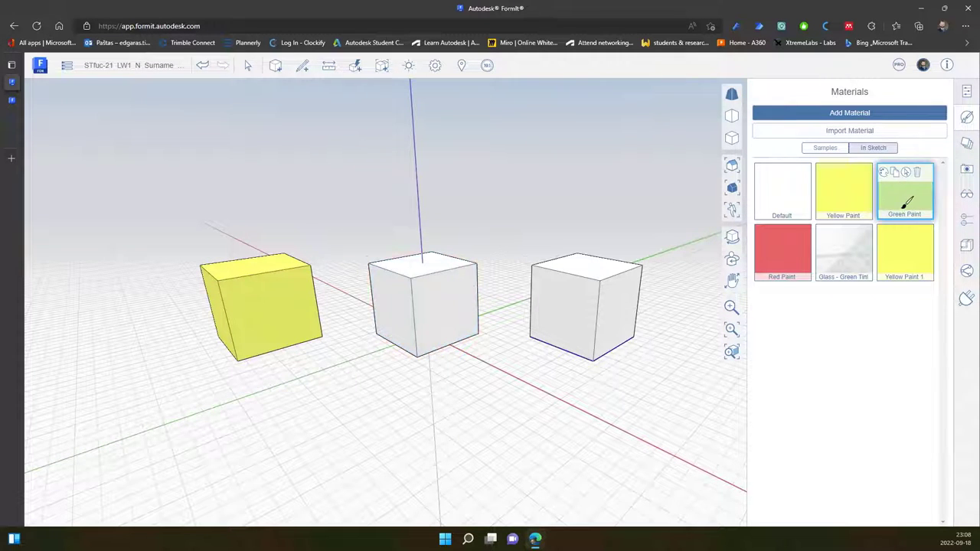
left_click(435, 299)
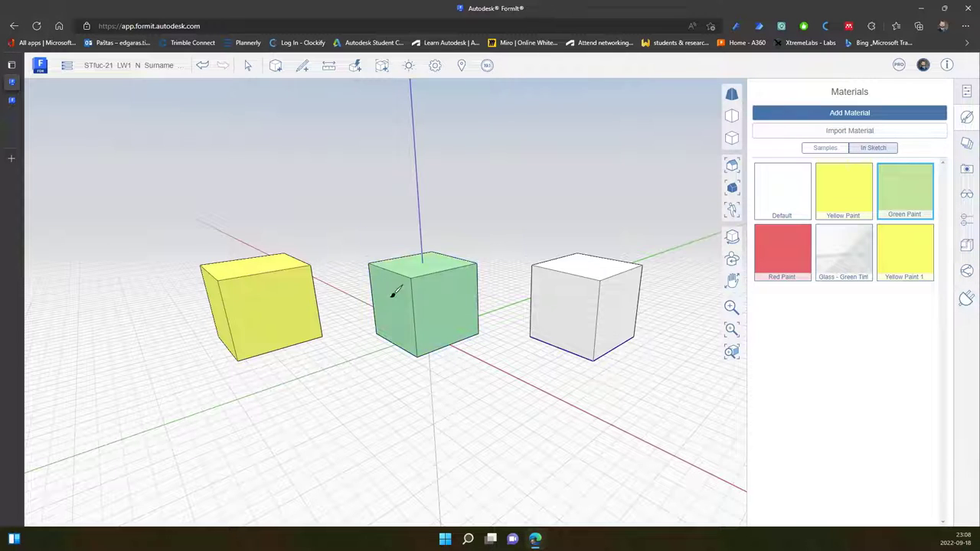
key("Escape")
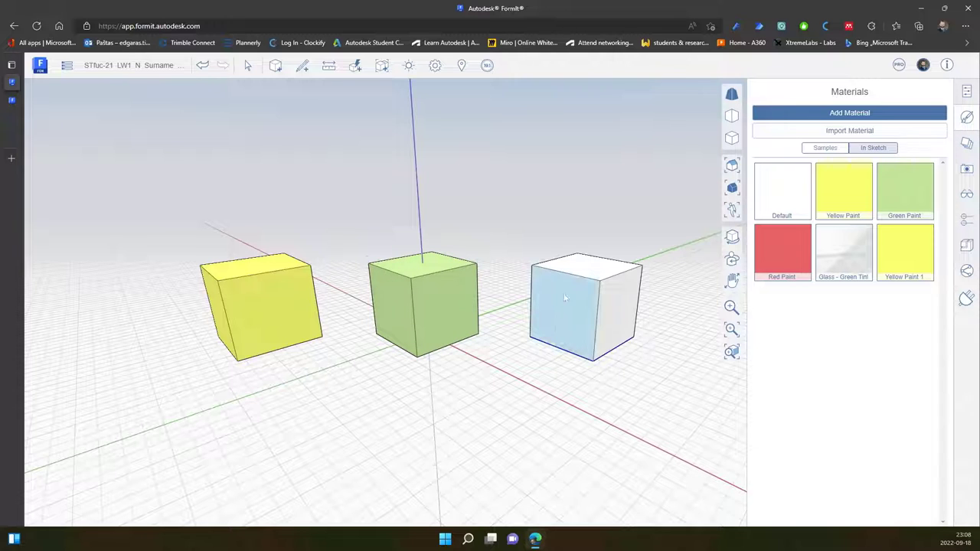
- Paint the right box's left and right side faces with Red Paint
left_click(796, 257)
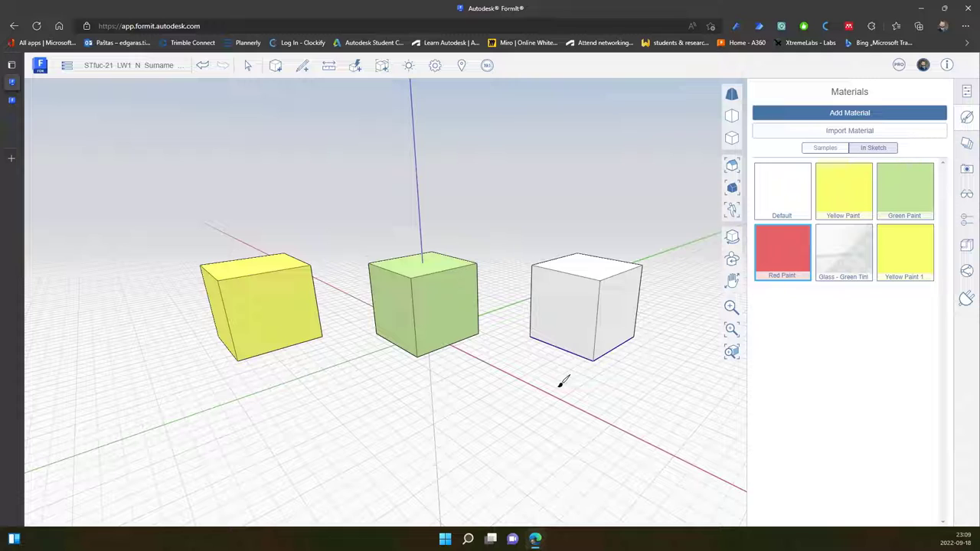
left_click(576, 311)
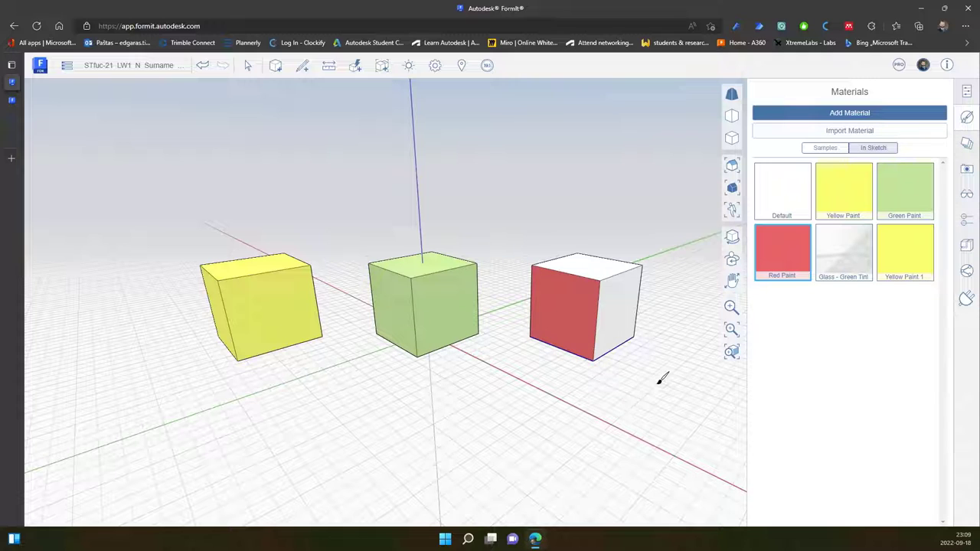
left_click(623, 314)
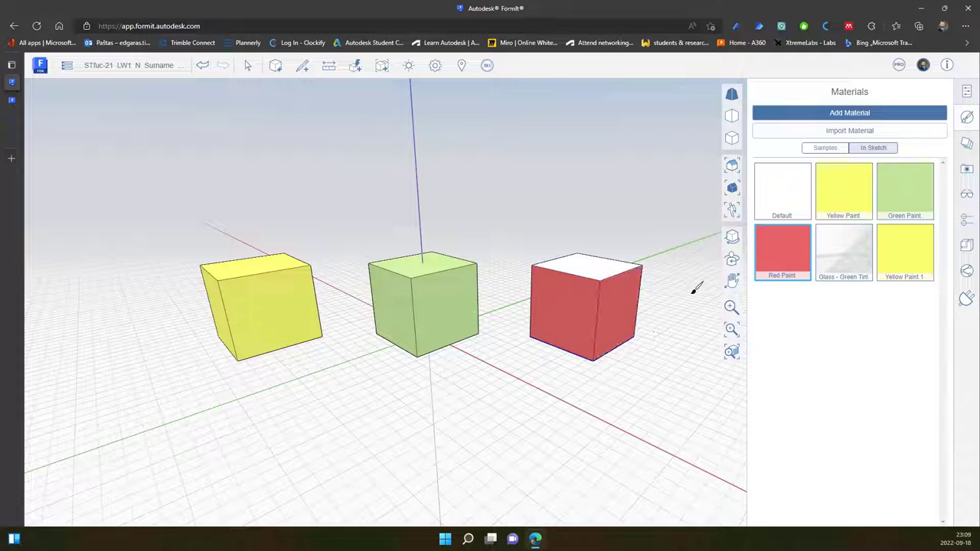
scroll(697, 283, "up", 3)
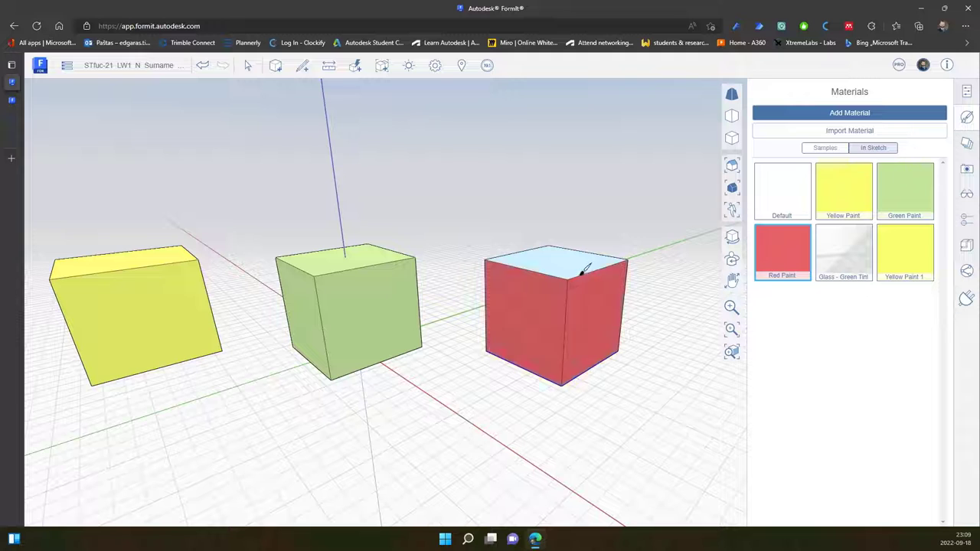
- Paint the right box's top face red, then orbit and zoom to review all three boxes
left_click(538, 304)
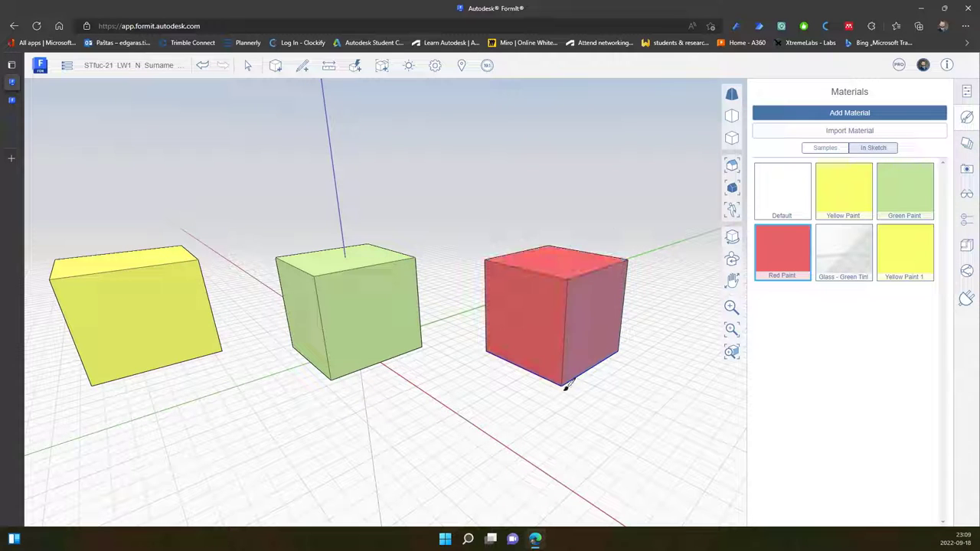
key("Escape")
mouse_move(498, 371)
middle_mouse_down()
mouse_move(564, 267)
mouse_move(621, 320)
mouse_move(776, 230)
mouse_move(600, 275)
mouse_move(575, 406)
mouse_move(310, 418)
mouse_move(300, 396)
mouse_move(121, 339)
mouse_move(399, 406)
mouse_move(247, 340)
mouse_move(411, 274)
mouse_move(665, 350)
mouse_move(616, 348)
middle_mouse_up()
scroll(558, 344, "down", 10)
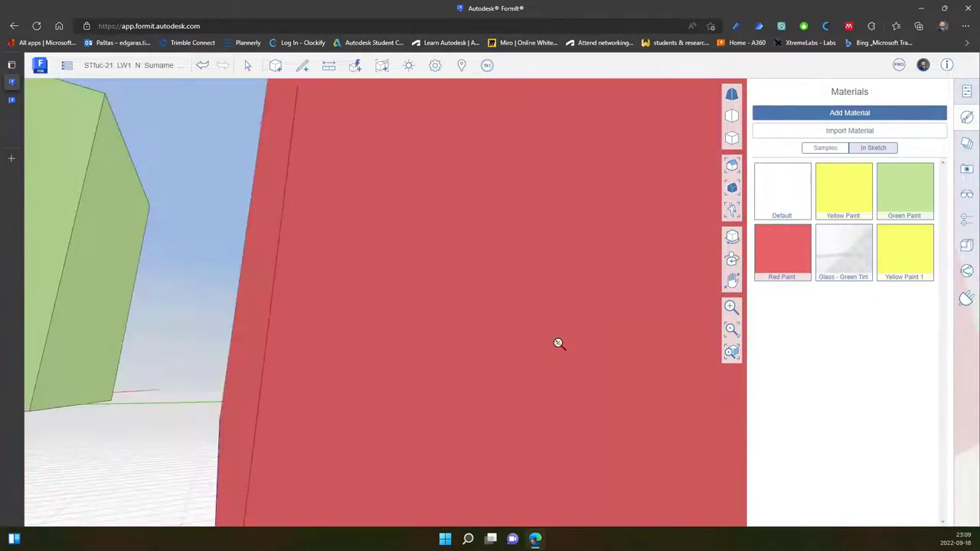
scroll(454, 341, "down", 5)
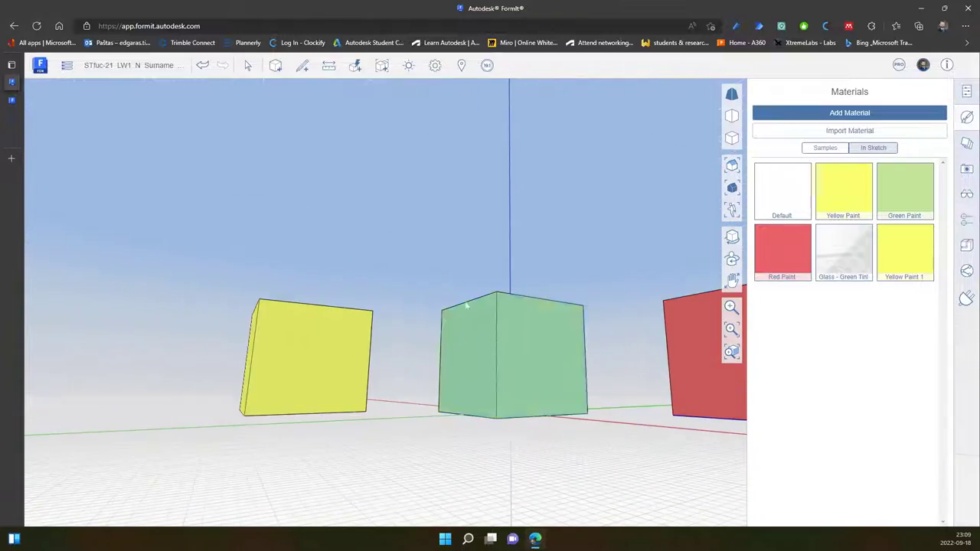
middle_click_drag(455, 301, 598, 439)
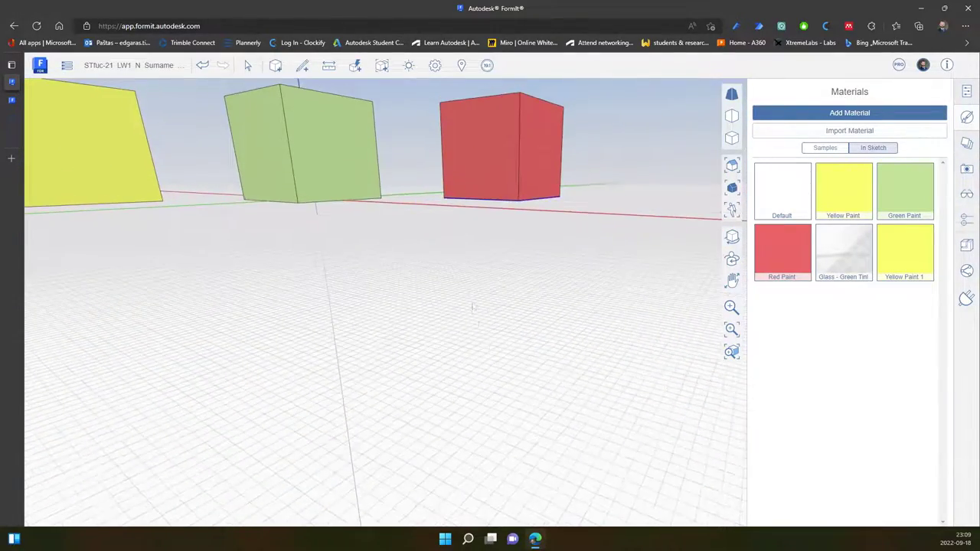
middle_click_drag(475, 307, 479, 368)
scroll(496, 399, "down", 3)
scroll(516, 388, "up", 3)
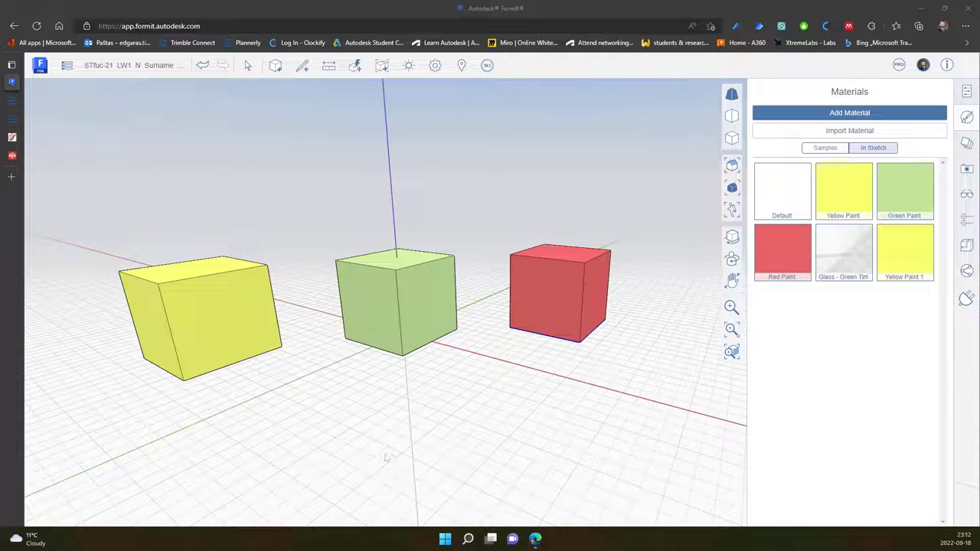
- Create another new material and select its default name 'Material 1' for replacement
left_click(826, 148)
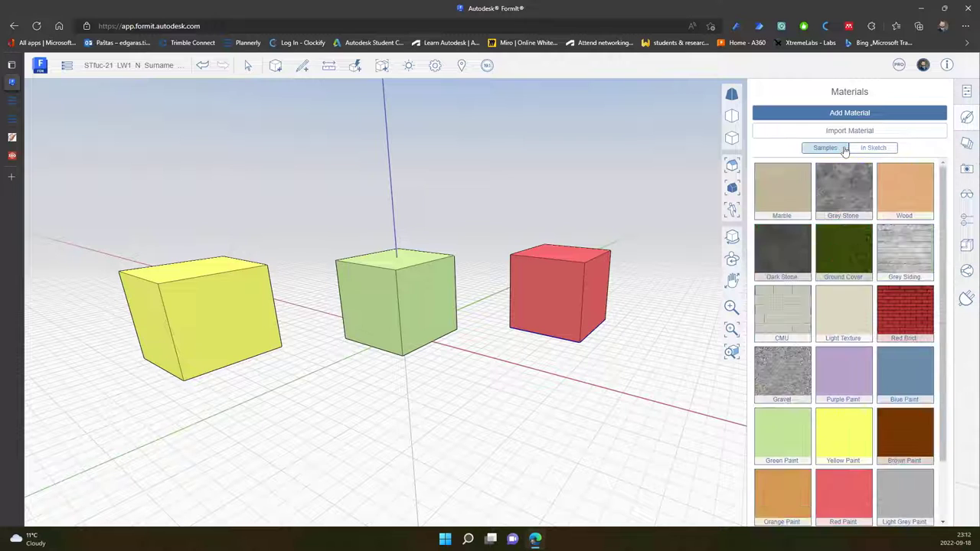
left_click(870, 114)
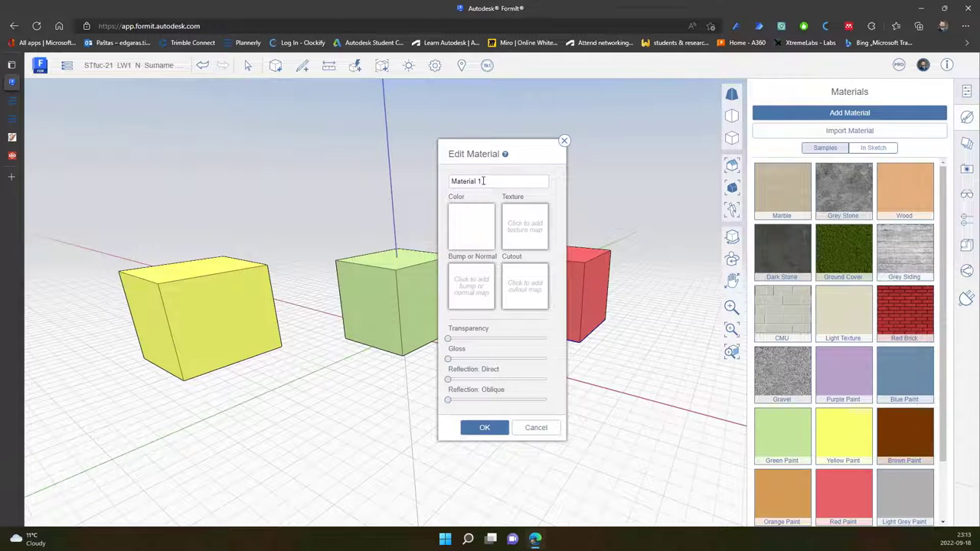
left_click_drag(486, 180, 420, 186)
mouse_move(14, 157)
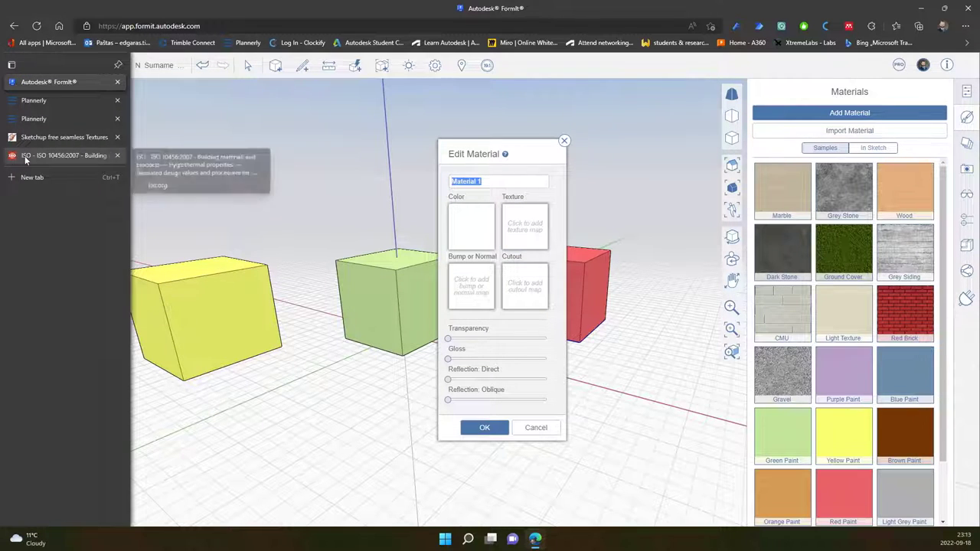
- In the Plannerly plan, open the Material naming convention section and review its four referenced standards
left_click(38, 120)
scroll(230, 329, "down", 10)
scroll(268, 283, "down", 2)
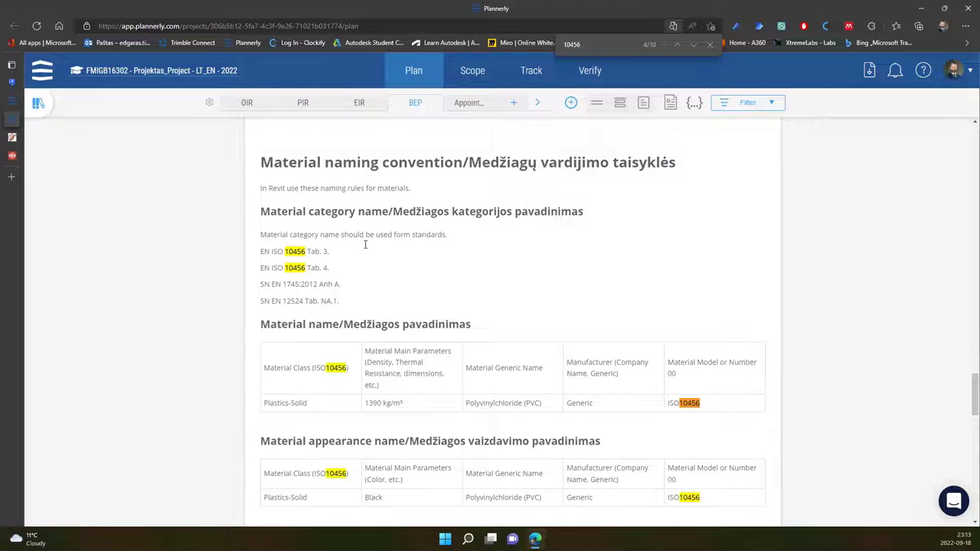
scroll(355, 266, "down", 1)
left_click(351, 263)
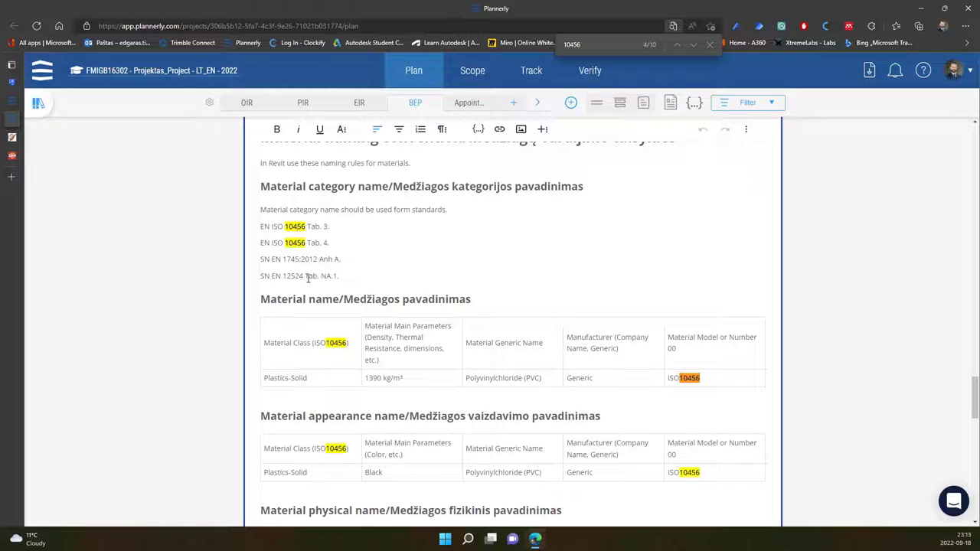
left_click_drag(349, 278, 258, 228)
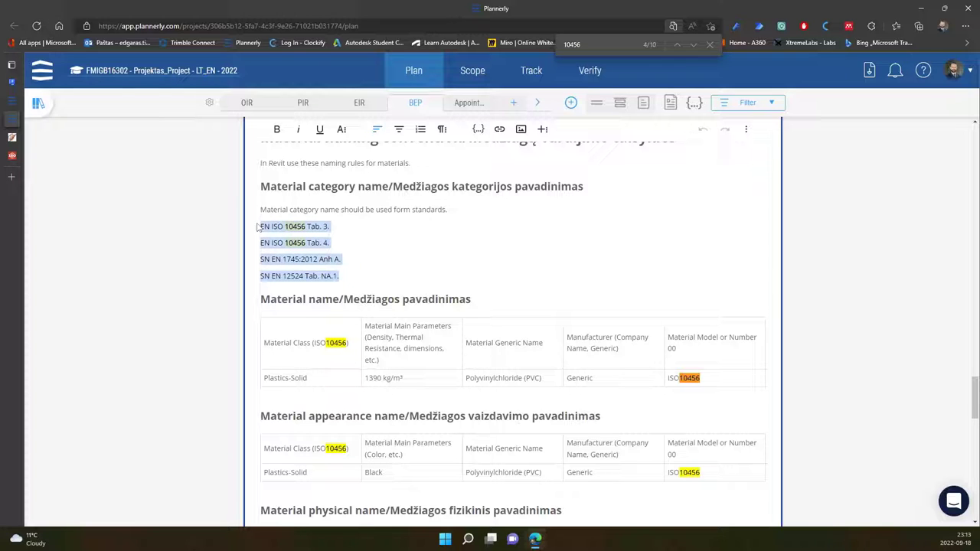
left_click(316, 263)
- Inspect the Plastics-Solid material class and its ISO10456 cell, then return to FormIt
scroll(320, 355, "down", 1)
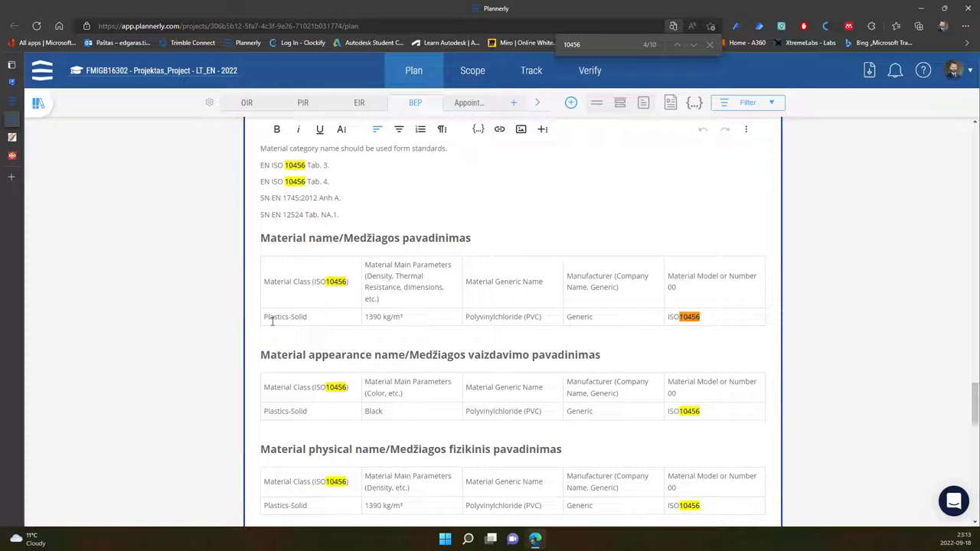
left_click_drag(264, 316, 311, 317)
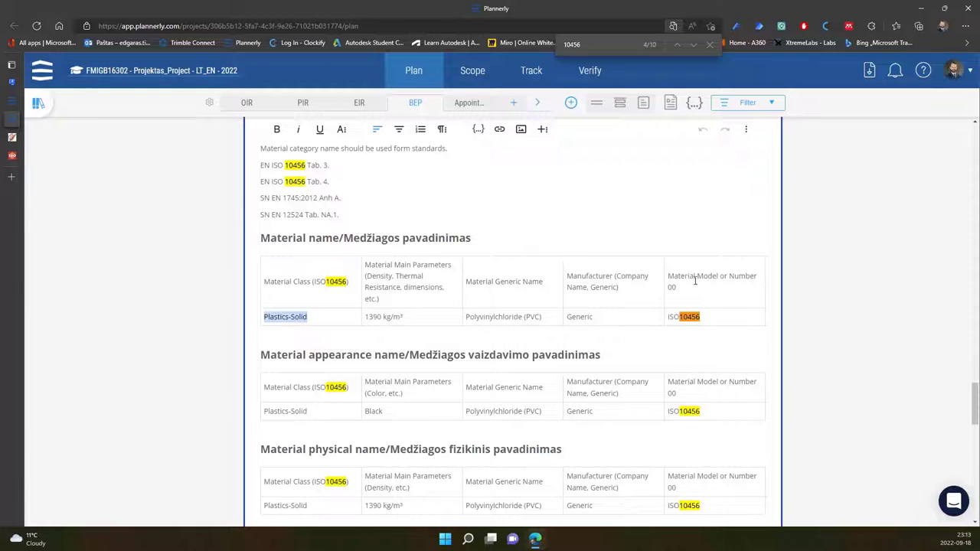
left_click(708, 320)
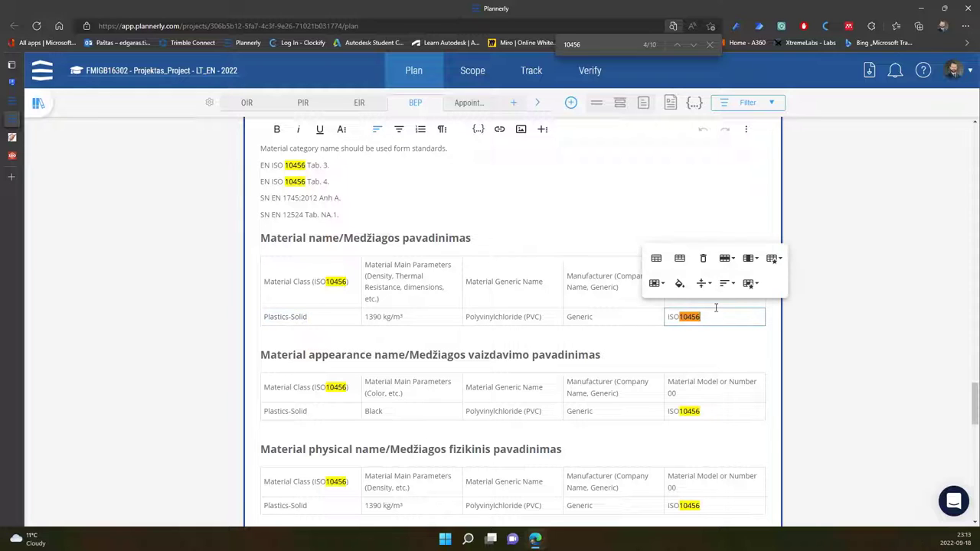
left_click(703, 321)
scroll(396, 257, "up", 1)
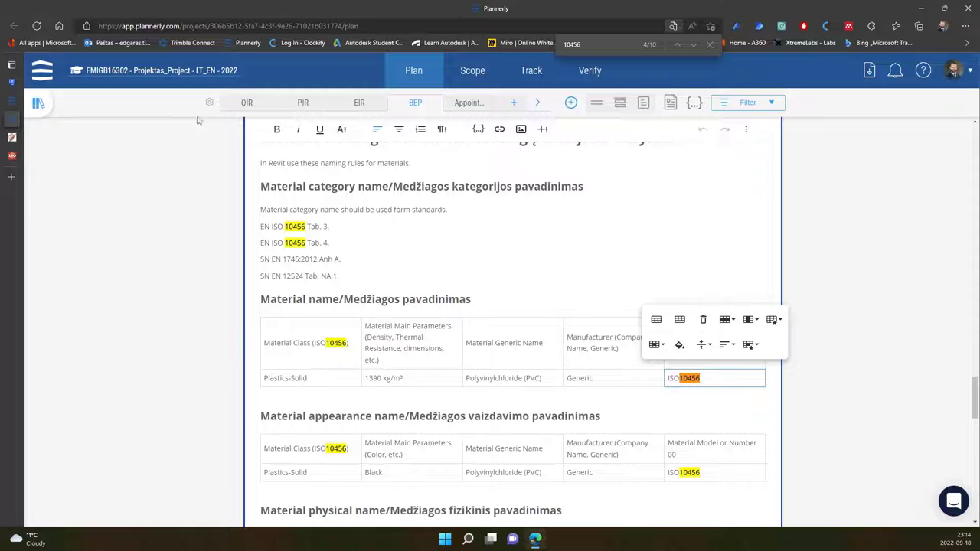
mouse_move(7, 90)
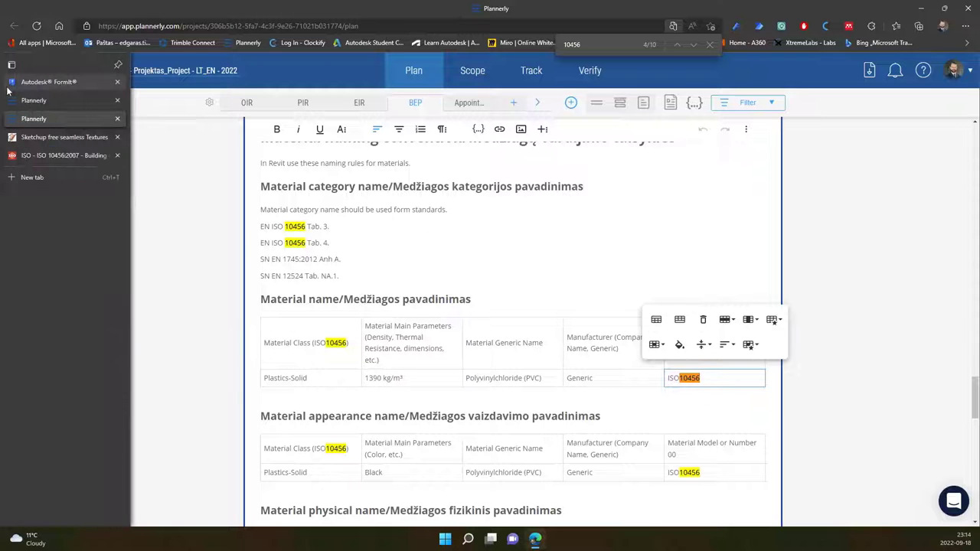
left_click(49, 83)
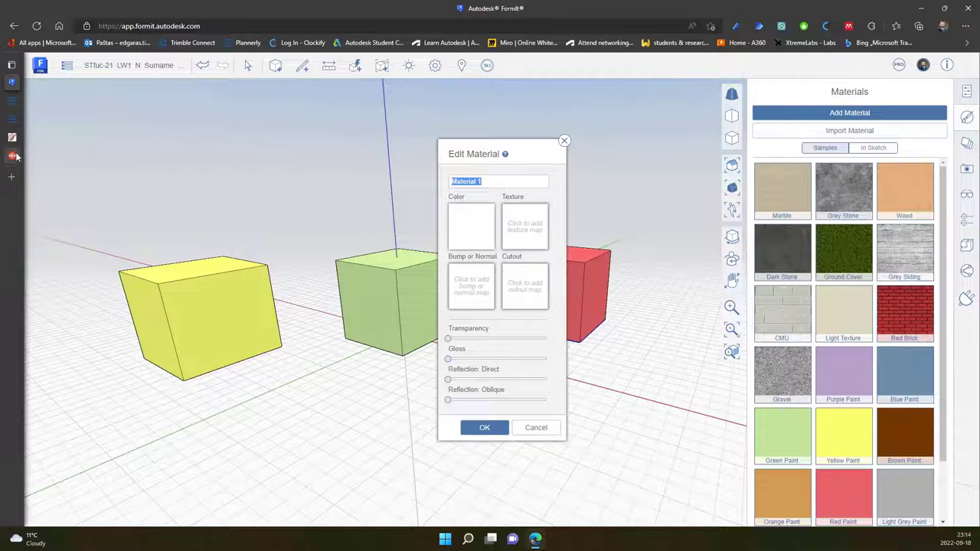
left_click(43, 161)
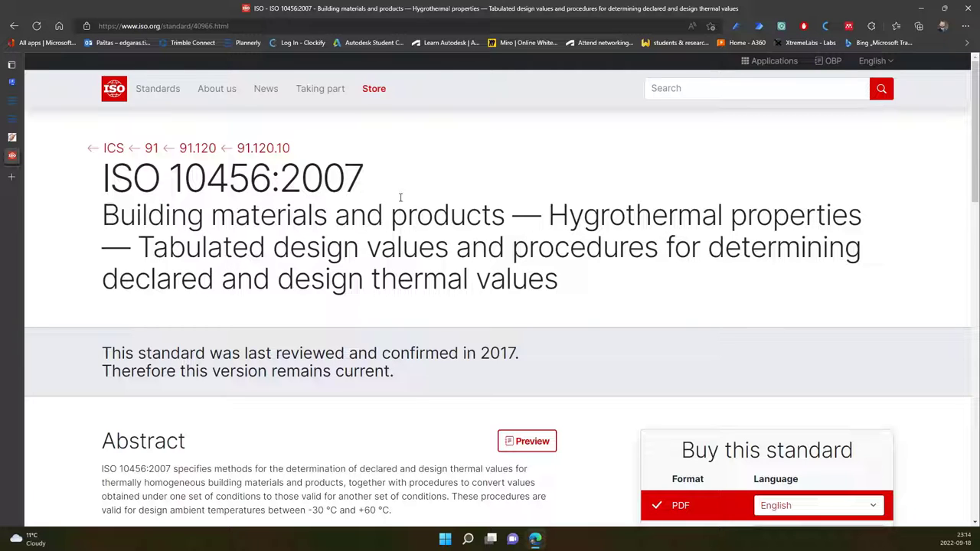
left_click_drag(110, 217, 490, 219)
left_click(585, 231)
left_click_drag(550, 215, 687, 286)
left_click(436, 302)
scroll(436, 301, "down", 10)
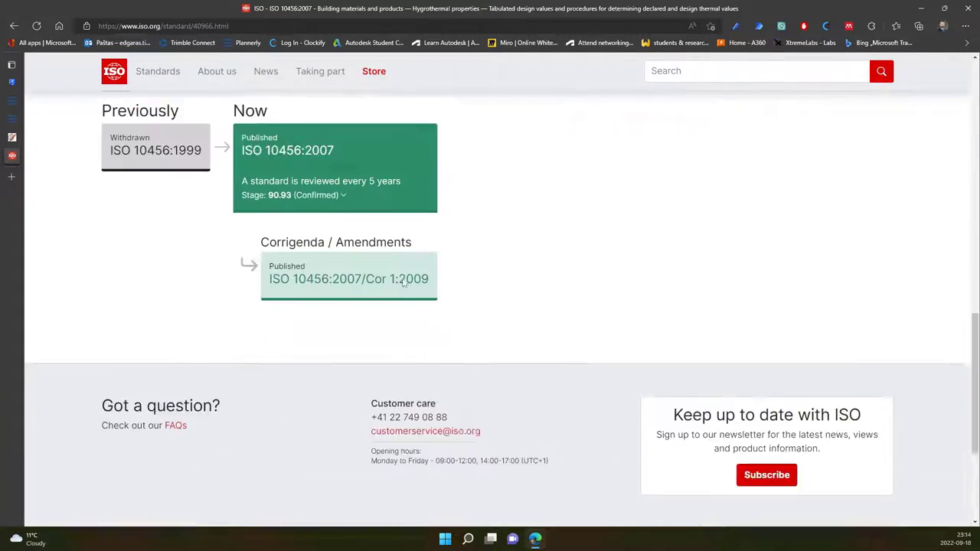
scroll(495, 297, "up", 2)
scroll(495, 302, "down", 3)
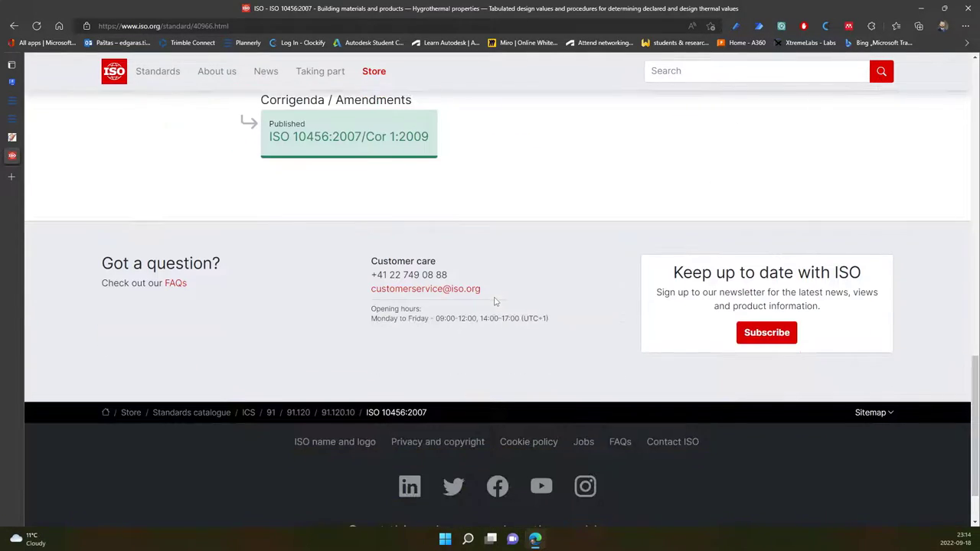
scroll(495, 302, "up", 3)
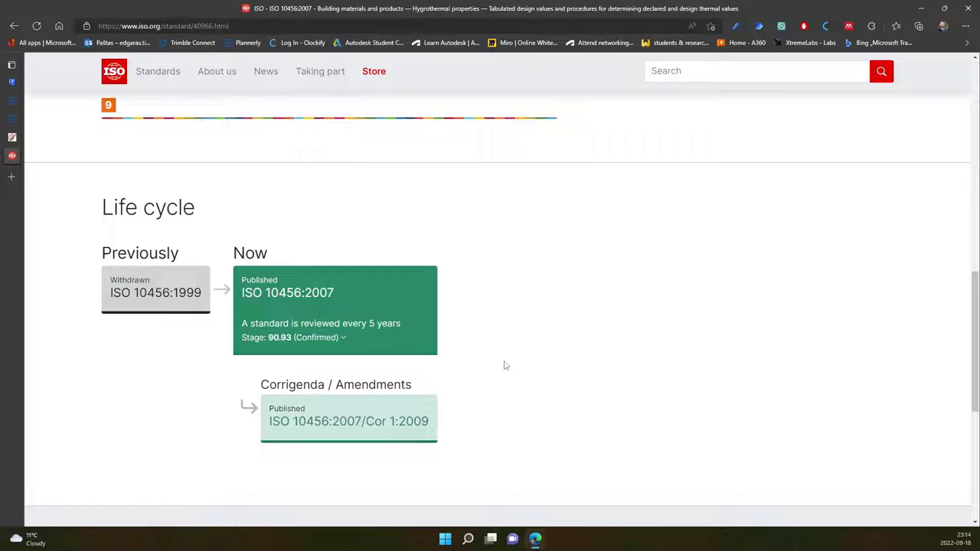
scroll(500, 362, "up", 5)
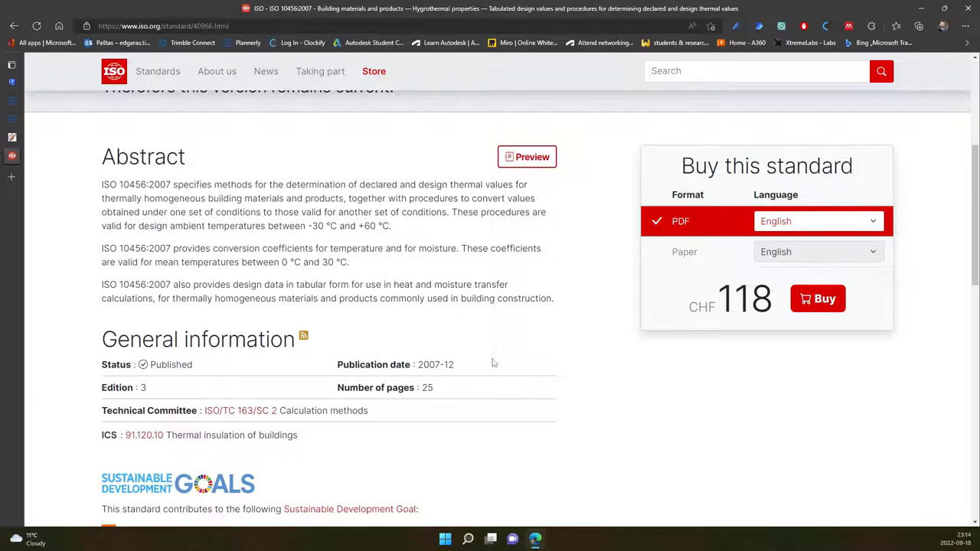
scroll(494, 363, "up", 4)
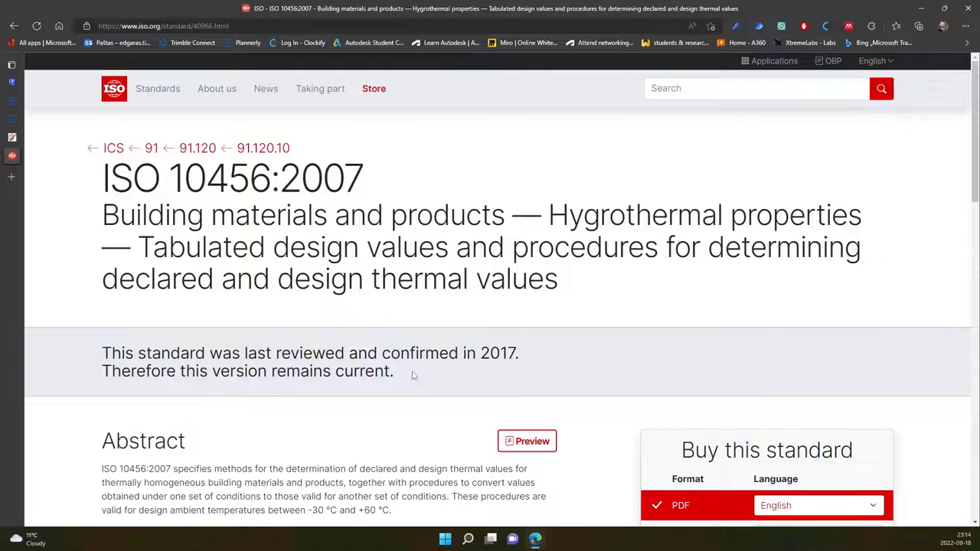
scroll(419, 372, "down", 2)
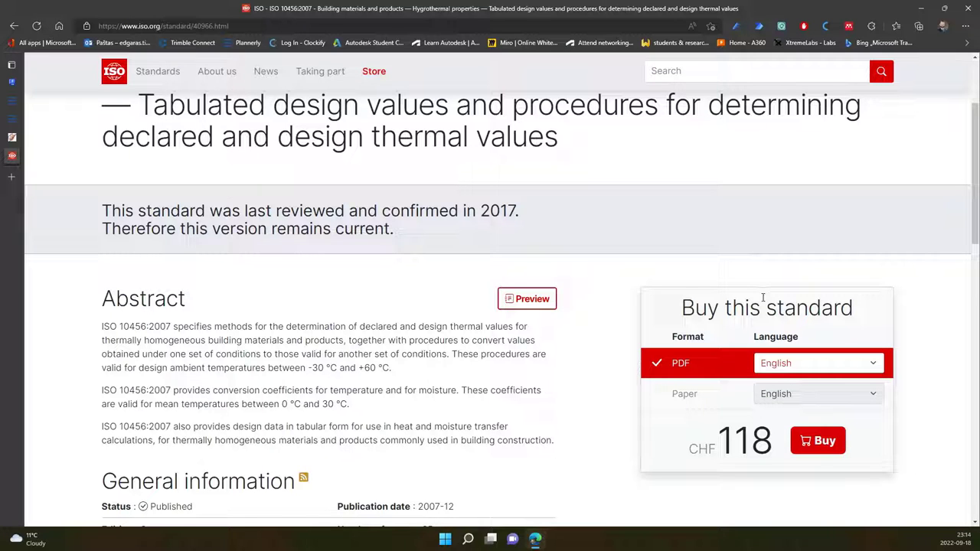
scroll(574, 341, "down", 15)
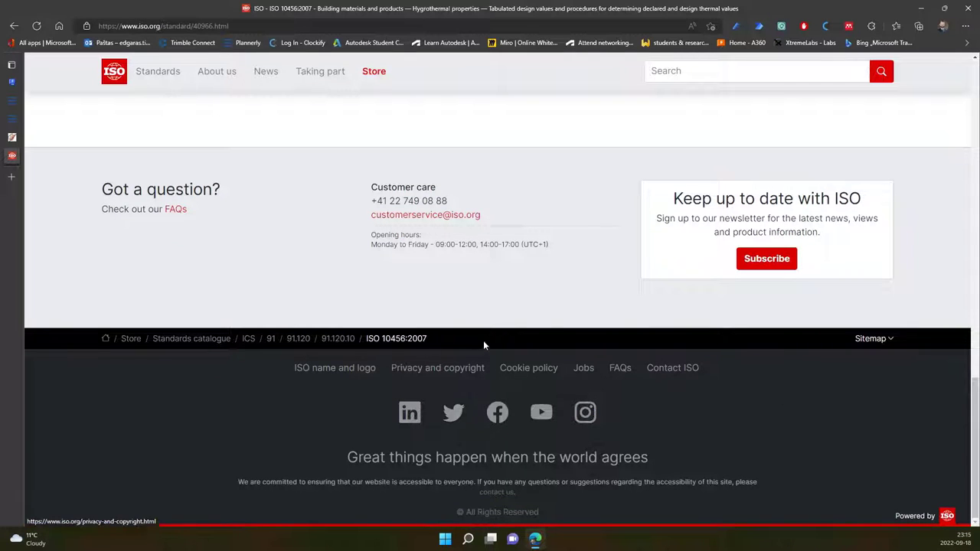
scroll(484, 343, "up", 5)
scroll(483, 357, "up", 10)
scroll(467, 291, "down", 3)
scroll(329, 230, "up", 3)
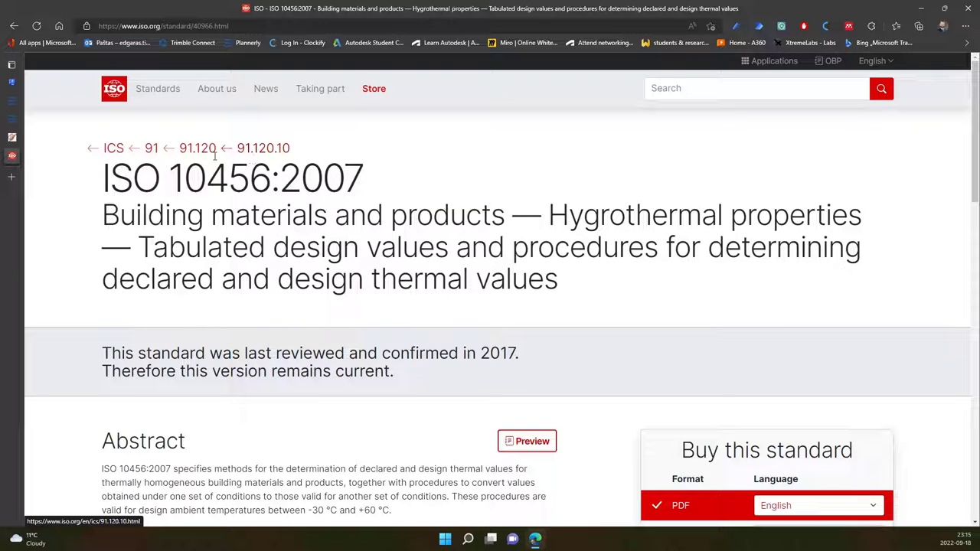
- Open ICS category 91.120.10 and review its Thermal insulation of buildings heading
left_click(254, 150)
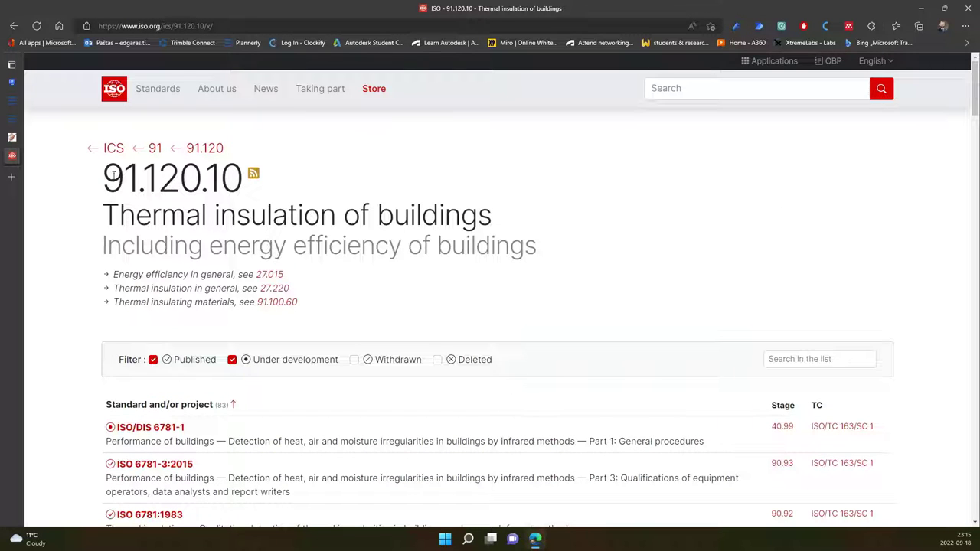
left_click_drag(113, 175, 226, 214)
left_click(189, 226)
left_click_drag(95, 219, 538, 247)
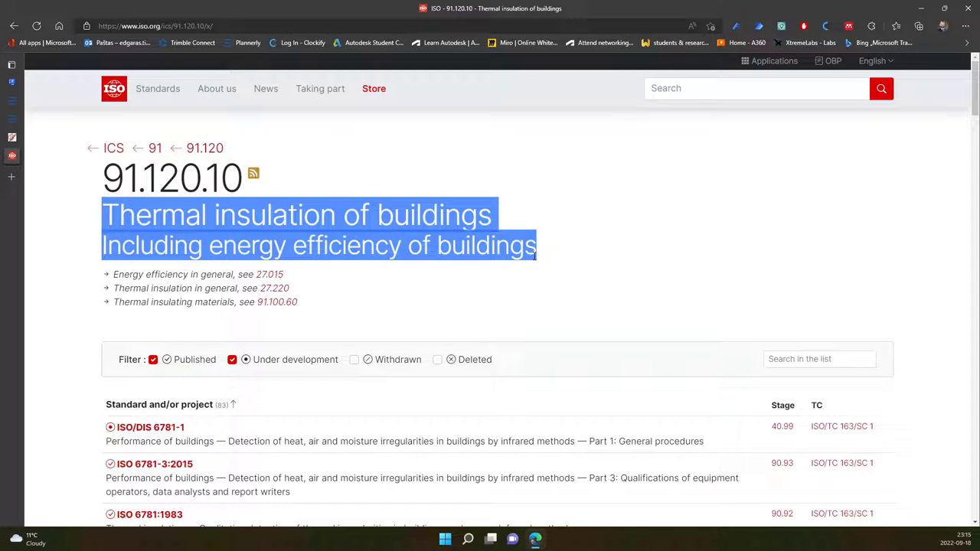
left_click_drag(536, 256, 516, 276)
left_click(517, 270)
scroll(414, 285, "down", 15)
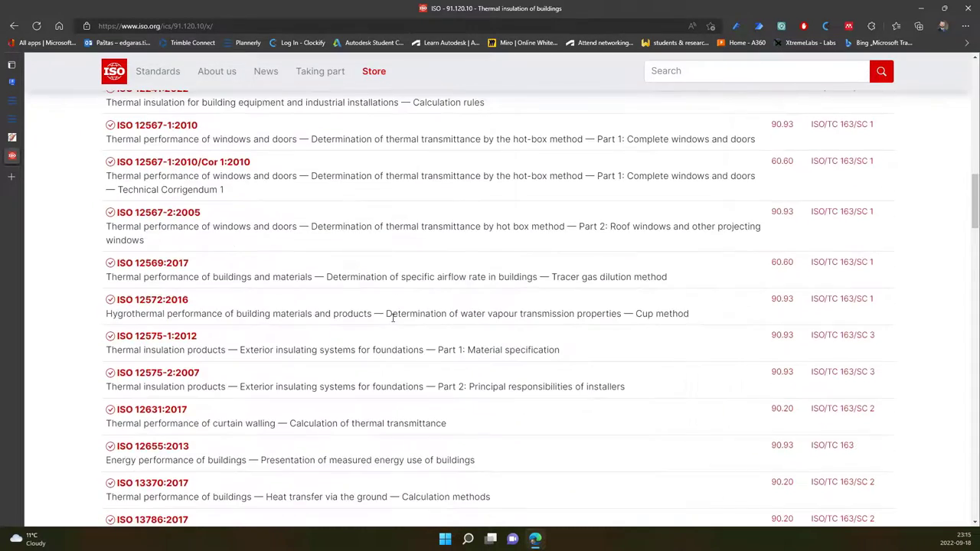
scroll(393, 318, "down", 5)
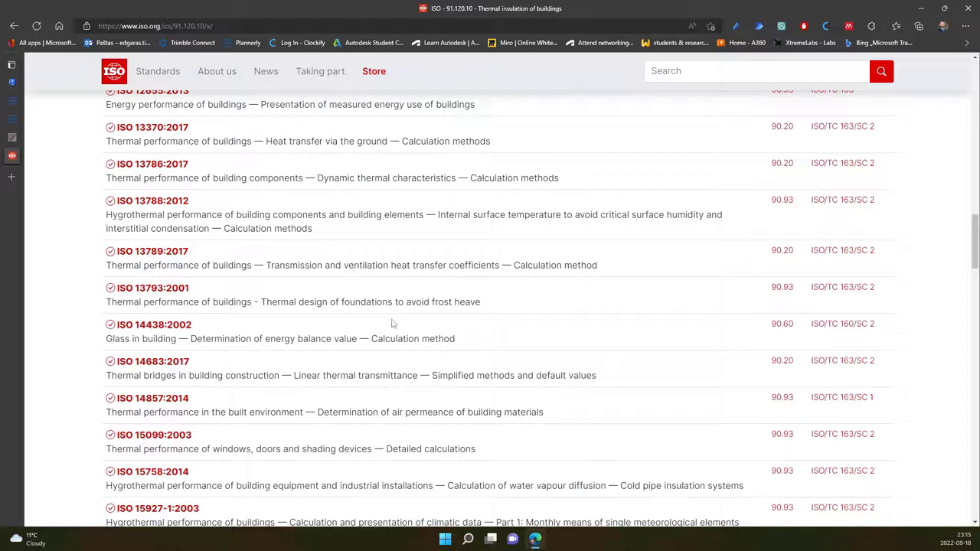
scroll(373, 364, "up", 20)
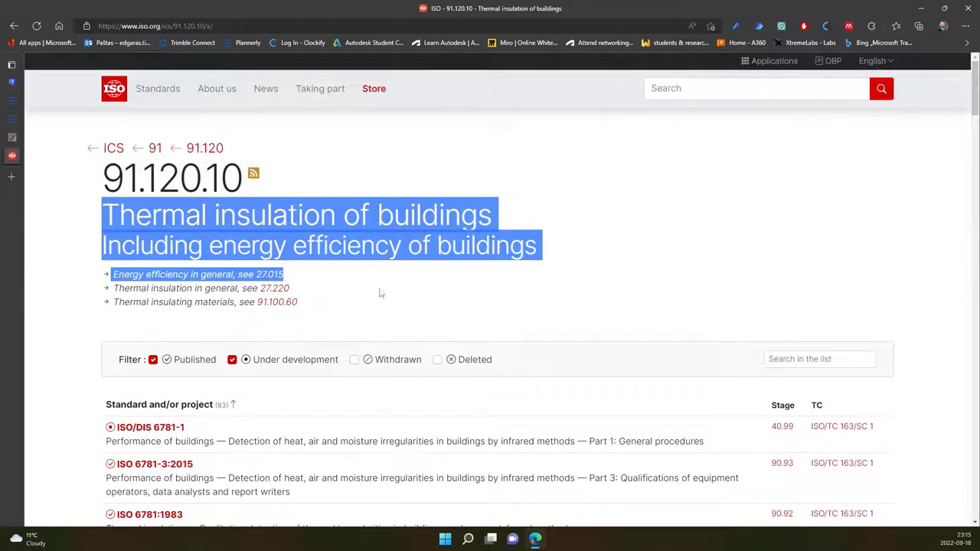
left_click(252, 234)
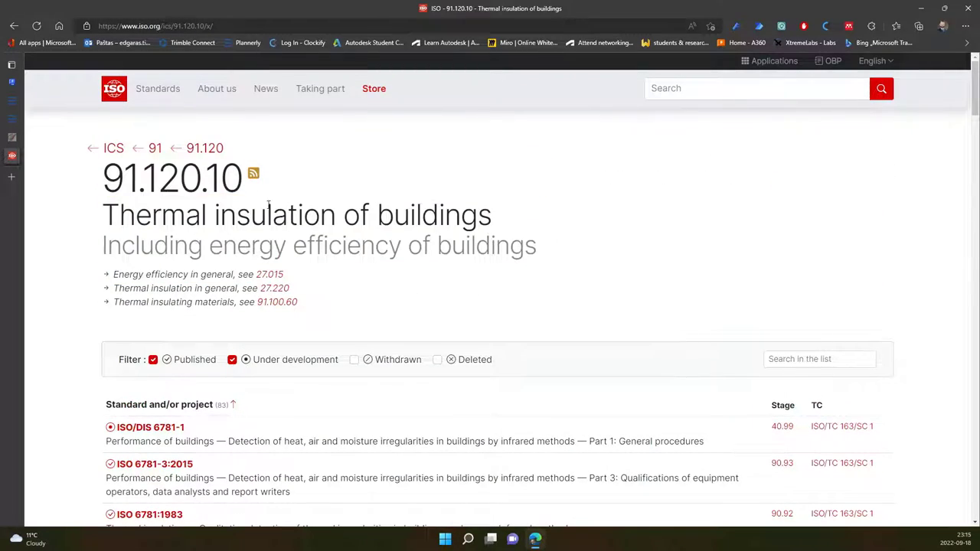
- Go up to the 91.120 Protection of buildings and 91 Construction materials category pages
left_click(222, 149)
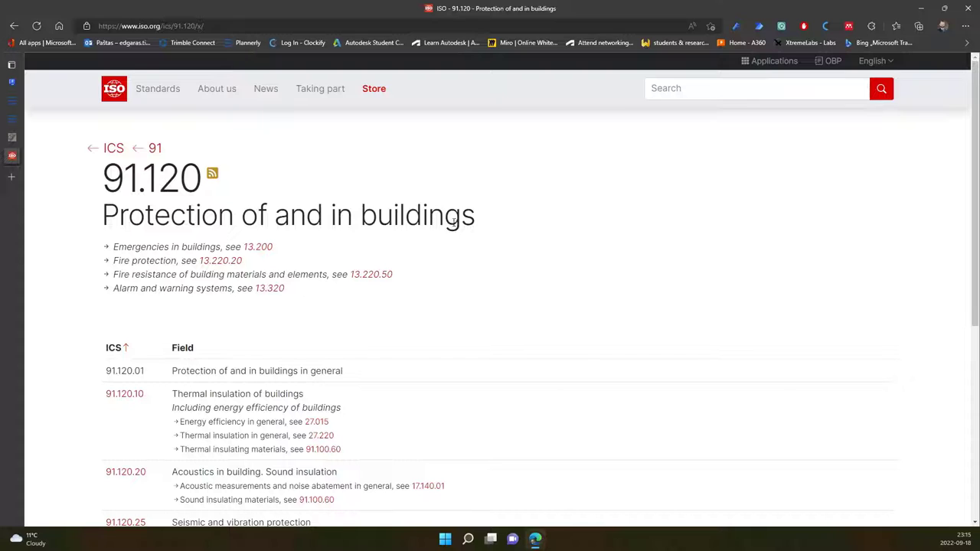
left_click_drag(479, 227, 81, 219)
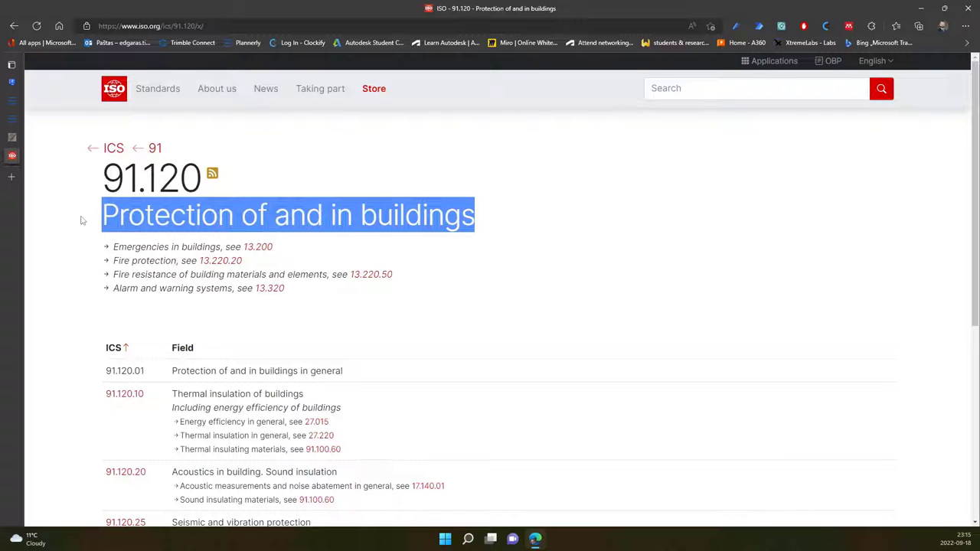
left_click(291, 218)
left_click(154, 150)
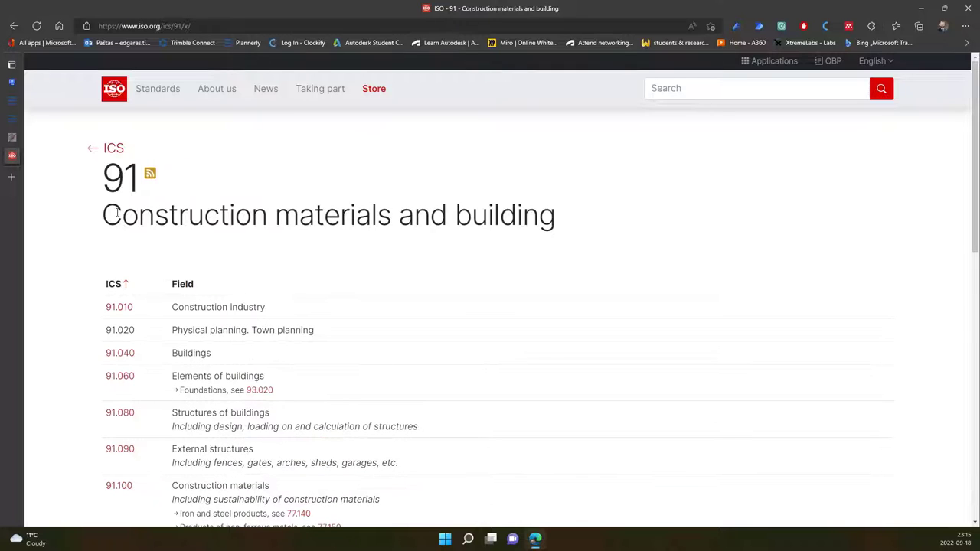
left_click_drag(122, 216, 575, 214)
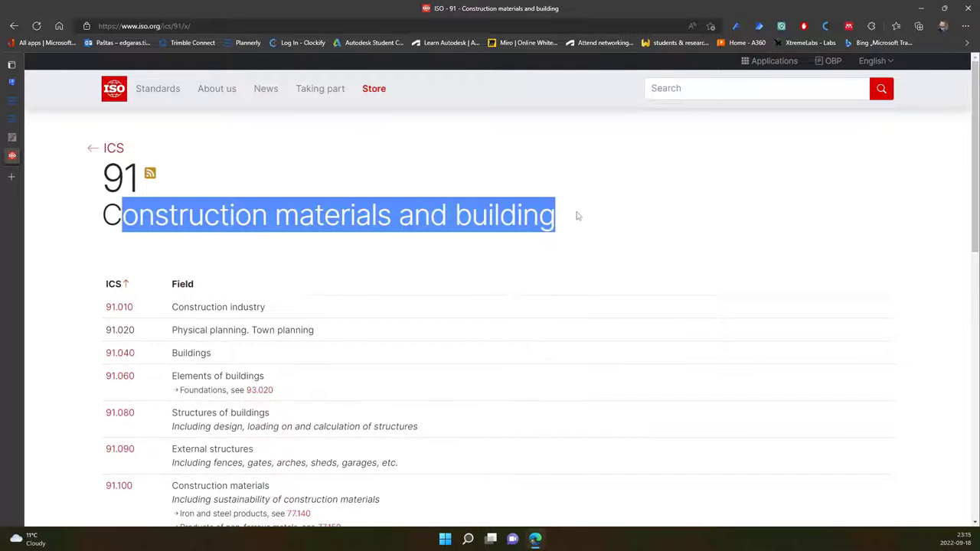
left_click(441, 209)
scroll(343, 230, "down", 8)
scroll(341, 234, "up", 3)
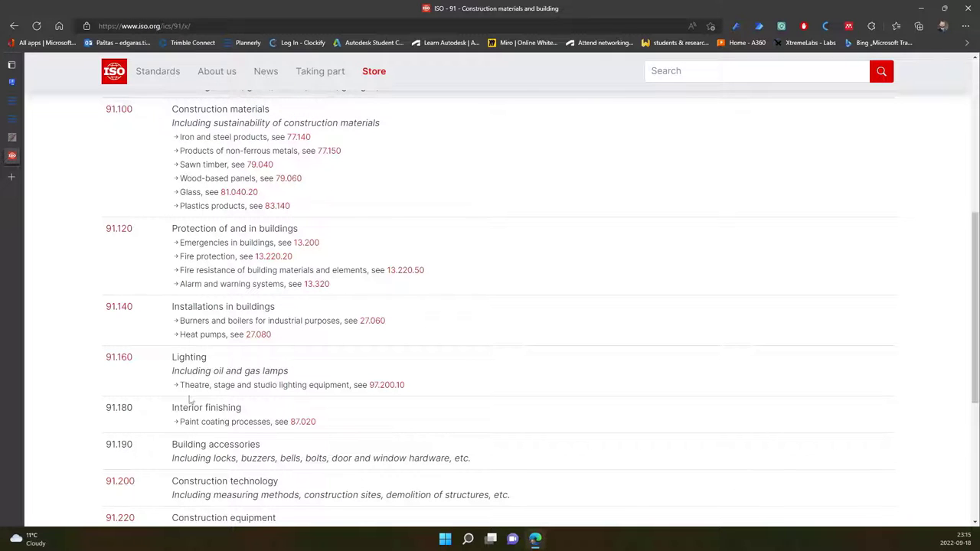
scroll(200, 431, "up", 5)
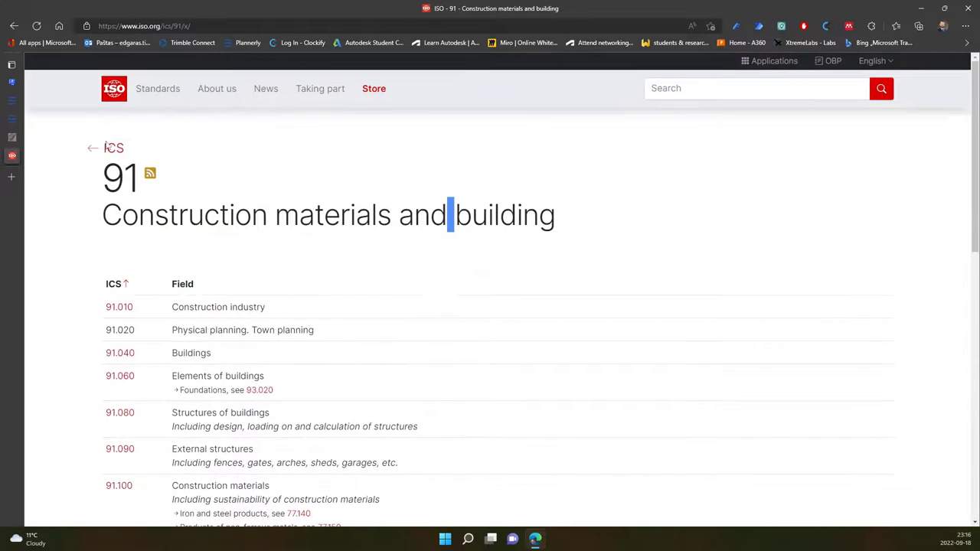
- Return to the full ICS field list and scroll through it
left_click(114, 148)
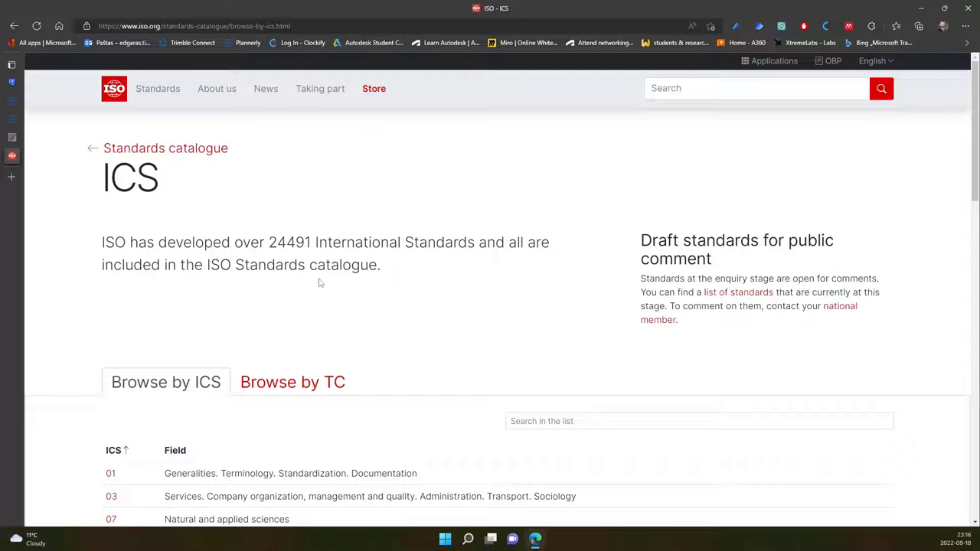
scroll(348, 298, "down", 6)
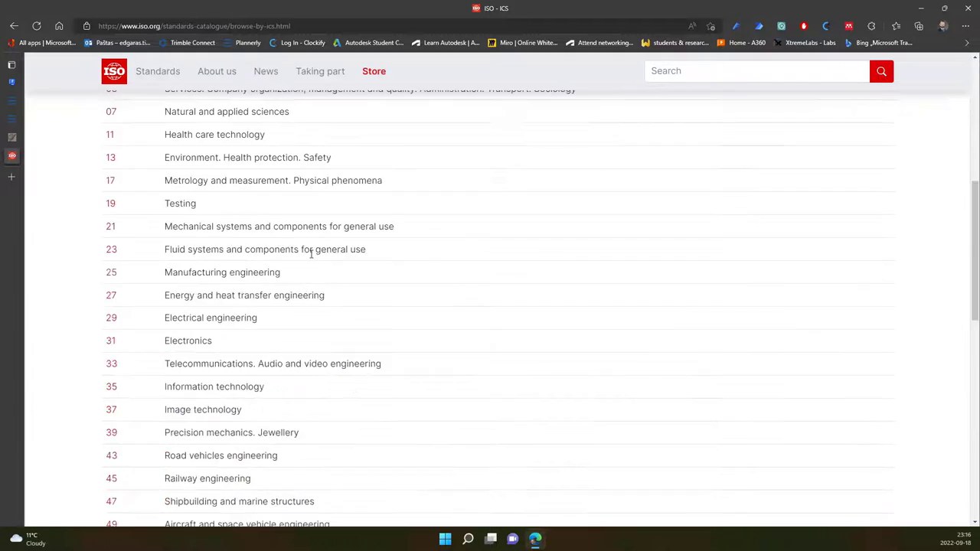
scroll(218, 326, "up", 5)
scroll(210, 330, "down", 10)
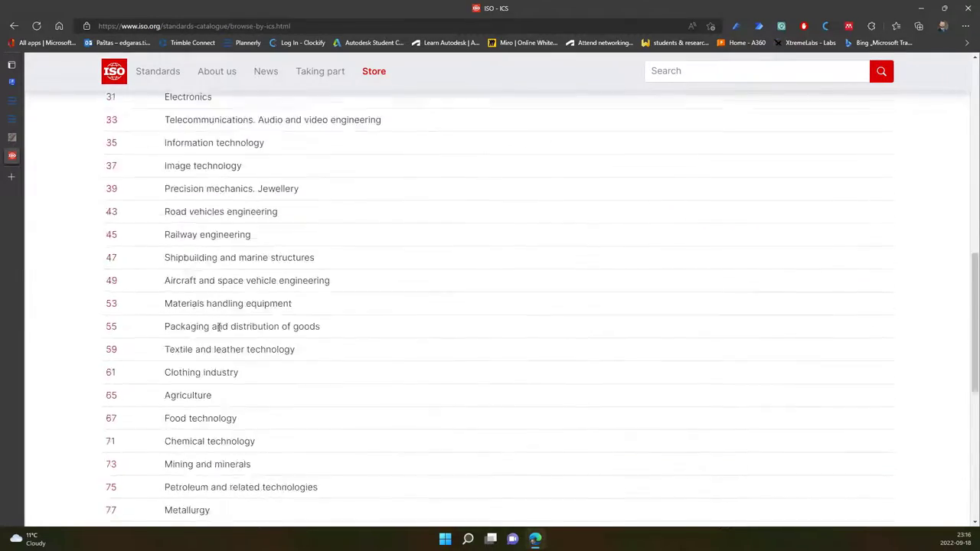
scroll(247, 339, "down", 2)
scroll(196, 401, "up", 6)
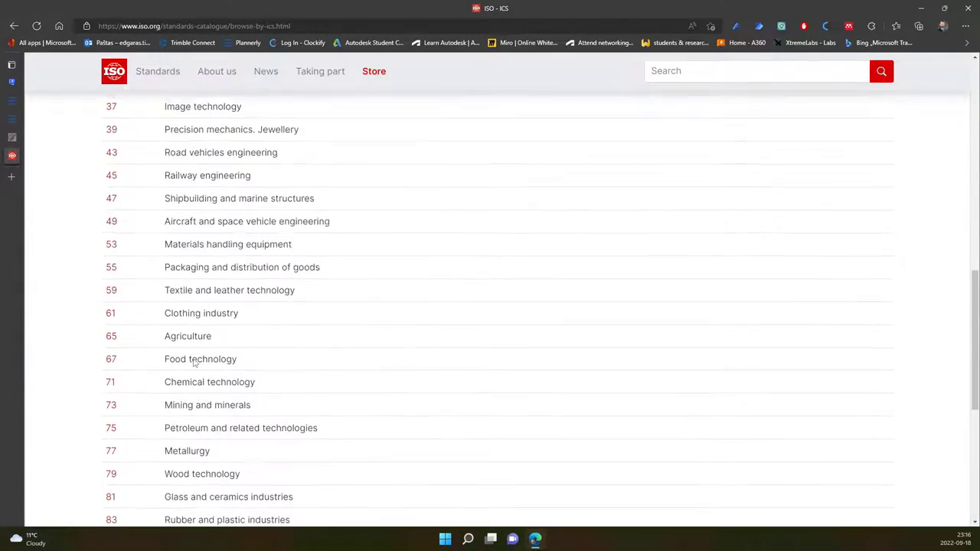
scroll(196, 363, "up", 8)
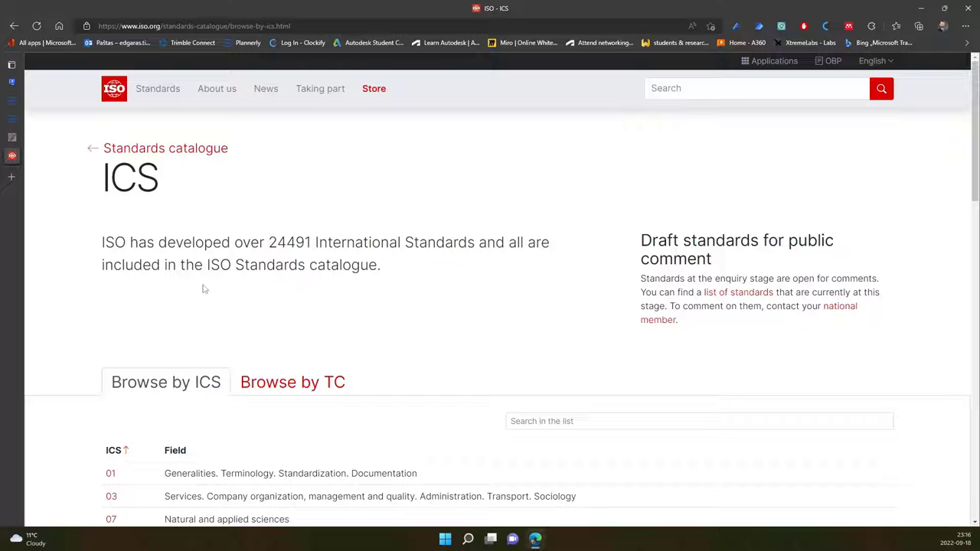
- Deselect the Material 1 name in FormIt, then switch to the SketchUp Textures site
left_click(15, 82)
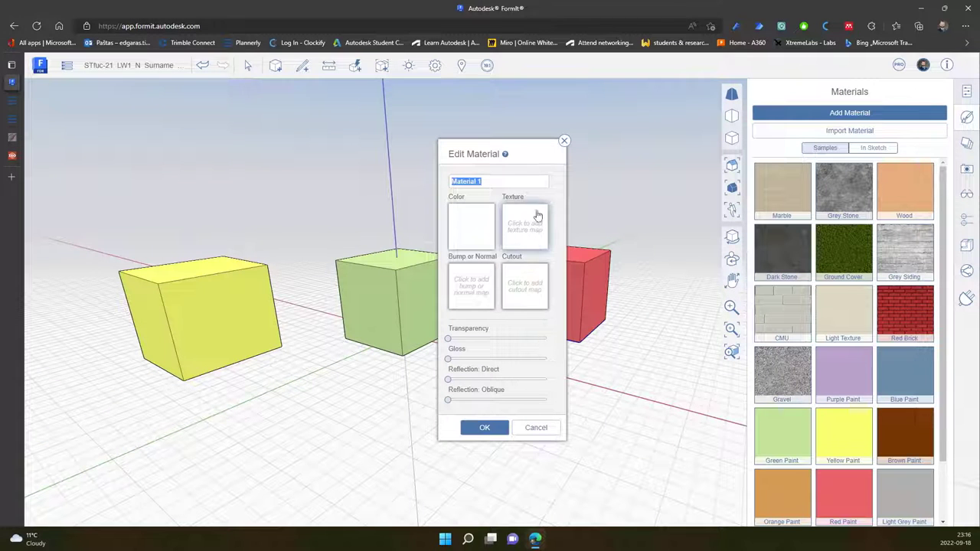
left_click(528, 223)
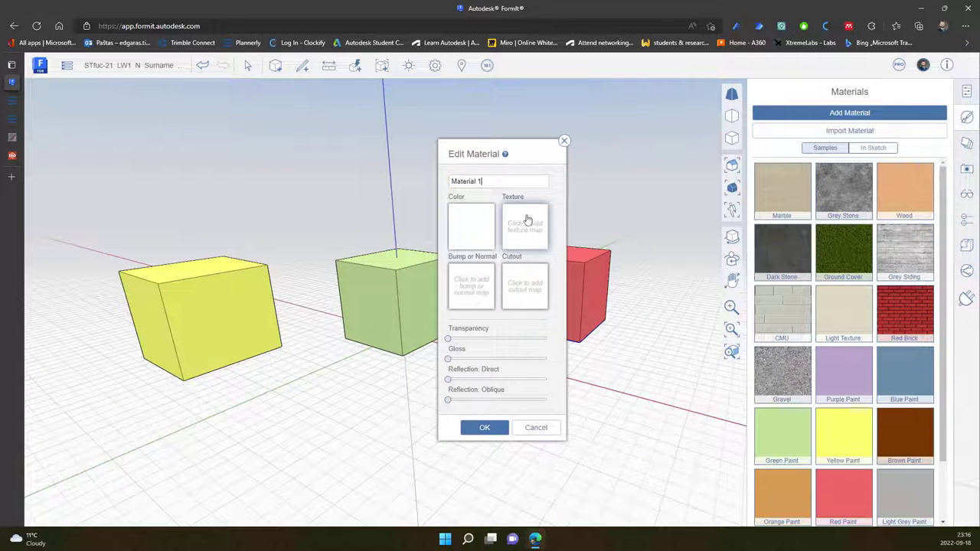
left_click(16, 138)
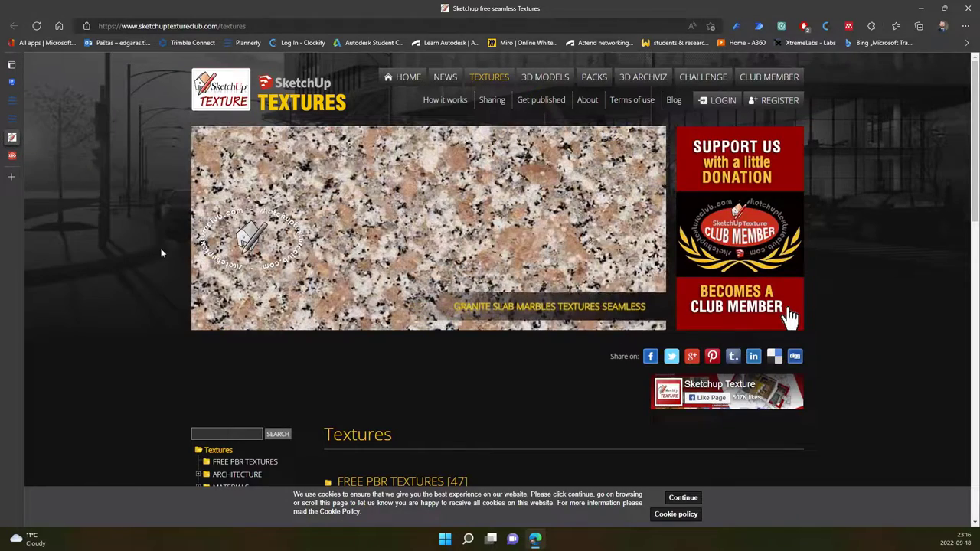
- Expand MATERIALS and then METALS in the Textures tree to reveal Basic Metals, Brushed metals, Corrugated and Plates
scroll(162, 250, "down", 2)
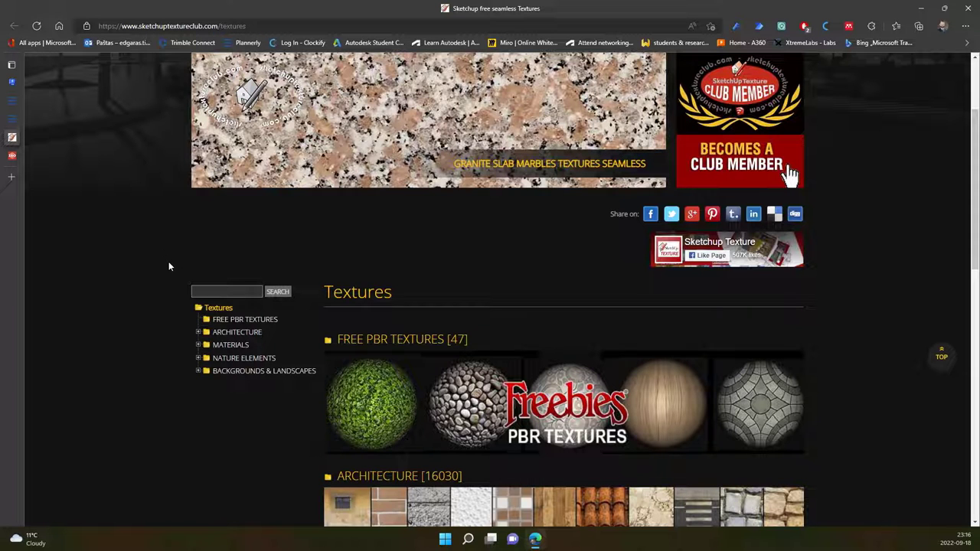
scroll(168, 261, "down", 8)
scroll(191, 279, "up", 2)
key("Home")
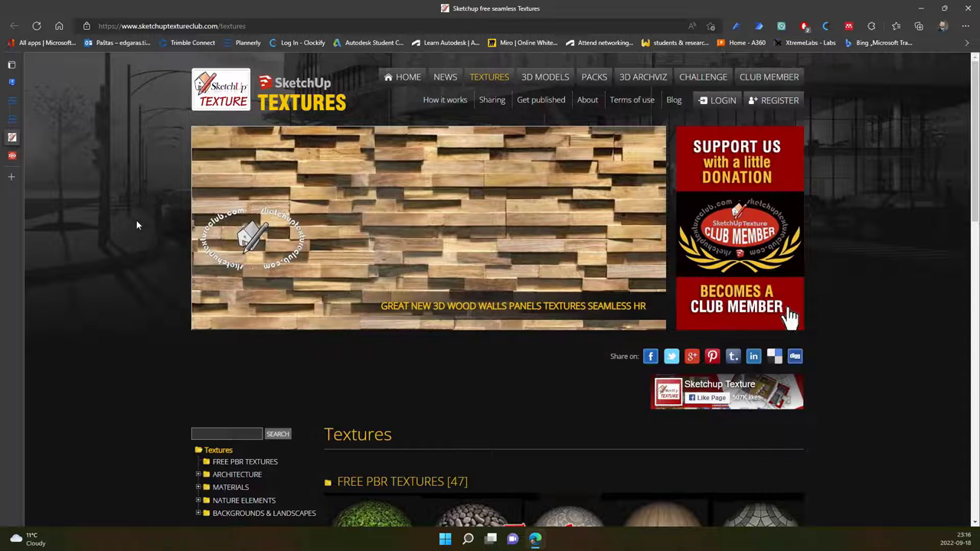
scroll(158, 244, "down", 2)
left_click(198, 346)
scroll(200, 344, "down", 2)
left_click(206, 281)
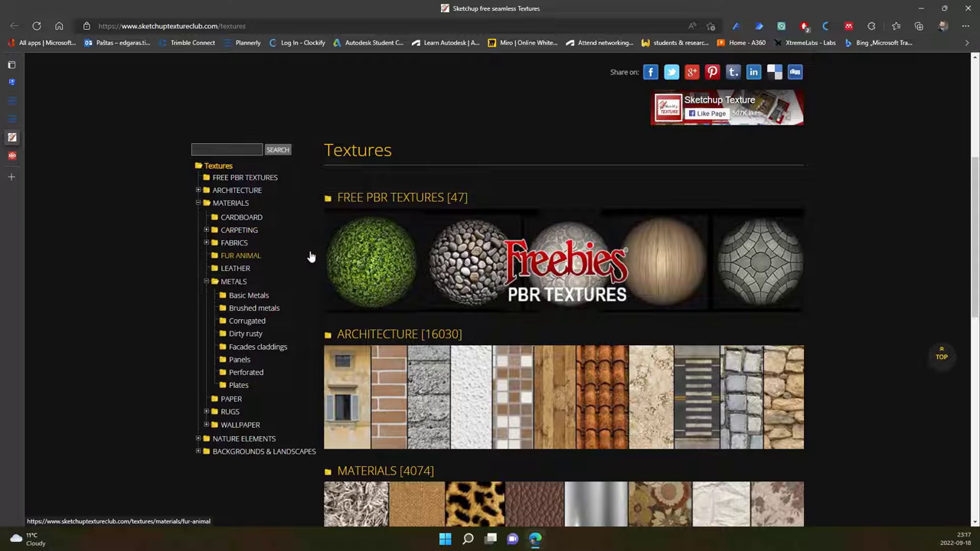
- Browse Basic Metals, then CARDBOARD, and open the enlarged Corrugated cardboard texture seamless 09534 preview
left_click(255, 285)
scroll(416, 357, "down", 4)
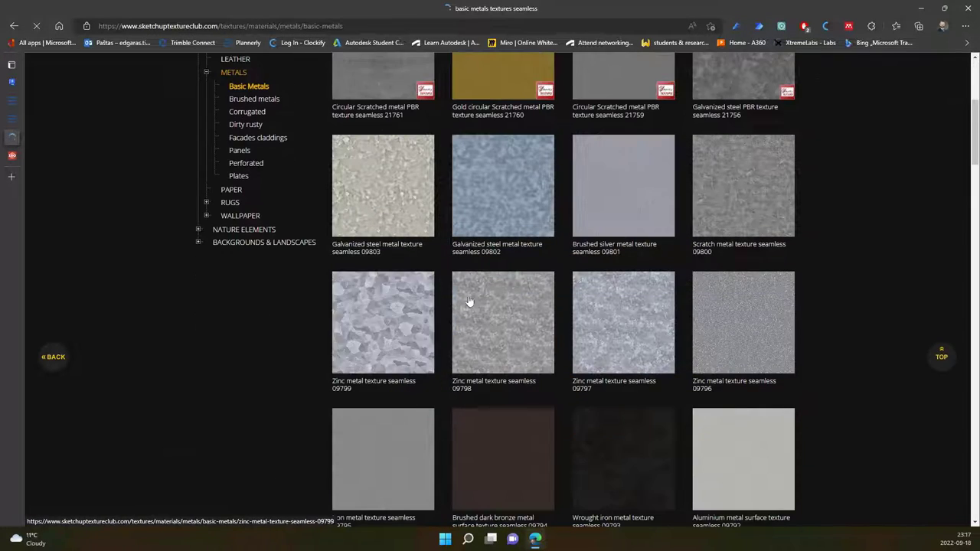
scroll(460, 373, "up", 4)
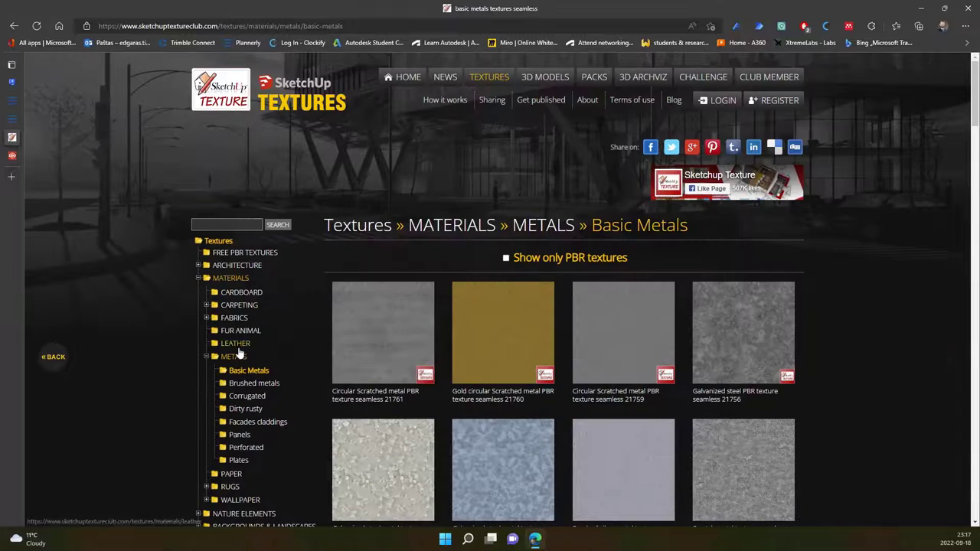
left_click(239, 293)
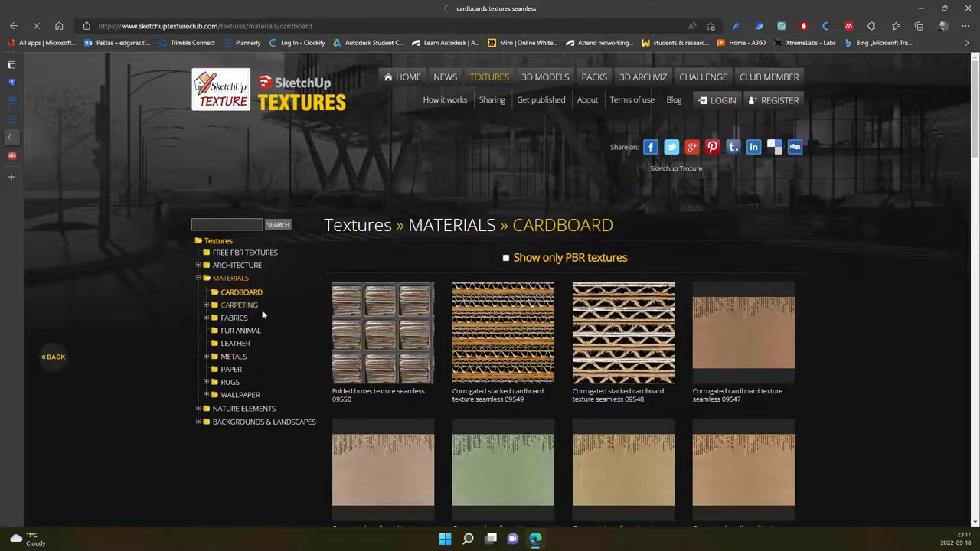
scroll(454, 346, "down", 12)
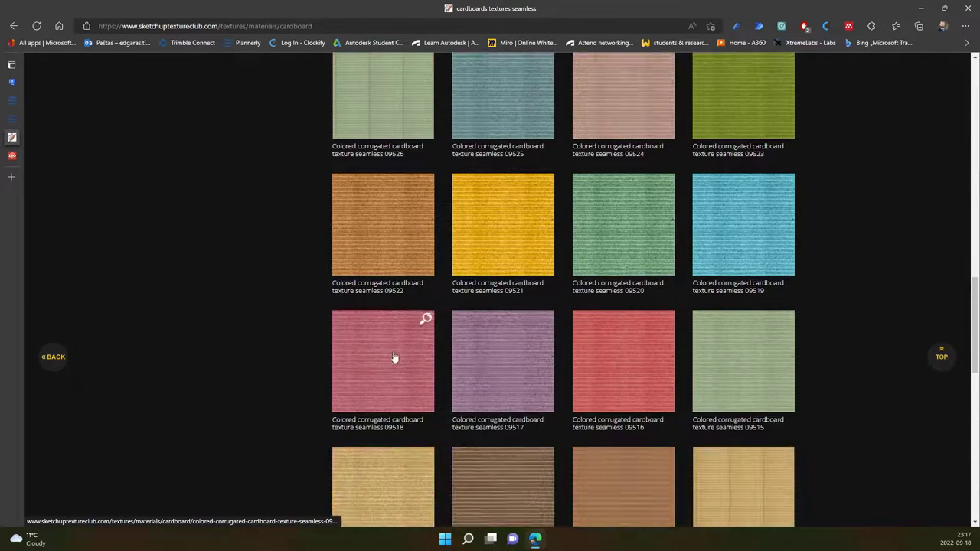
scroll(394, 358, "up", 5)
left_click(395, 264)
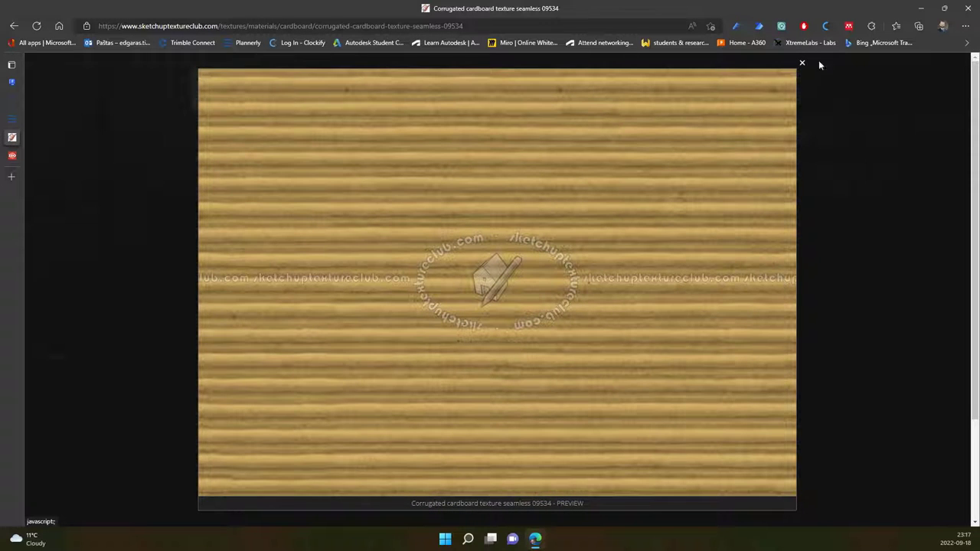
- Dismiss the cardboard texture preview and return to Material 1's Edit Material dialog in FormIt
left_click(803, 66)
left_click(803, 63)
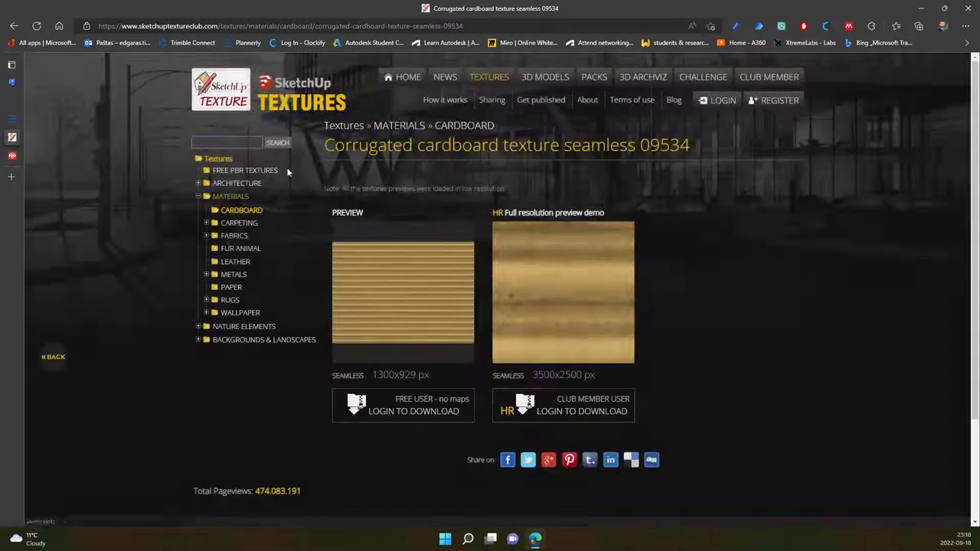
left_click(12, 81)
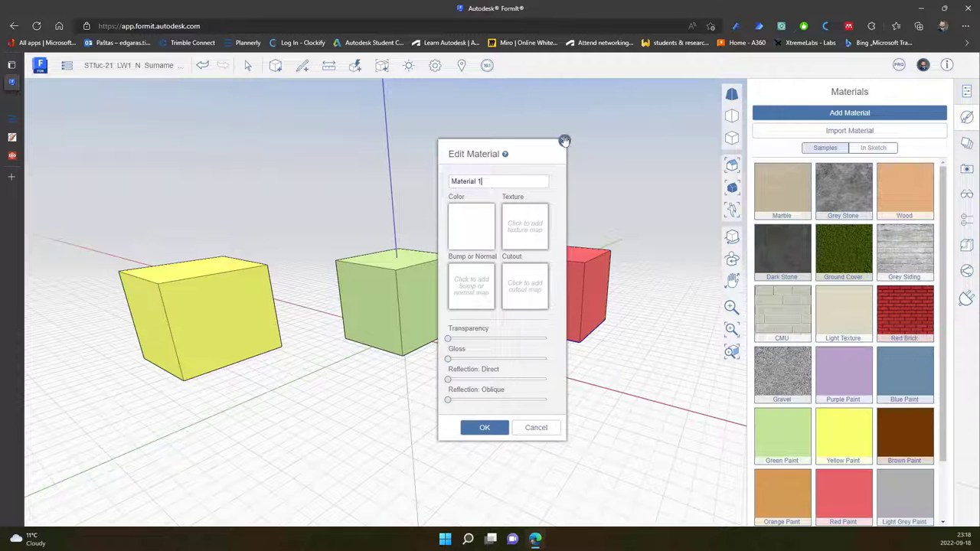
- Close Material 1's editor unchanged, then pick Wood and cancel painting, leaving the boxes as they are
left_click(565, 140)
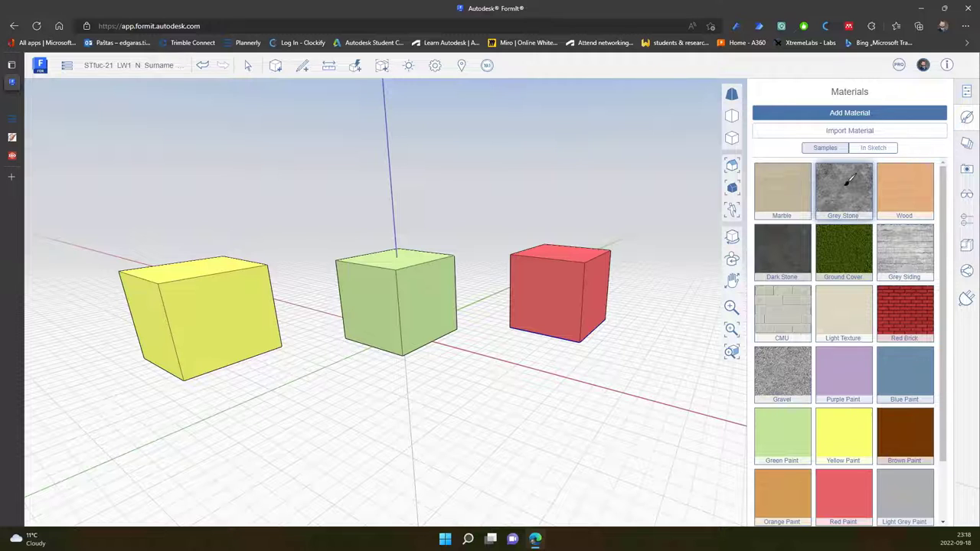
left_click(891, 178)
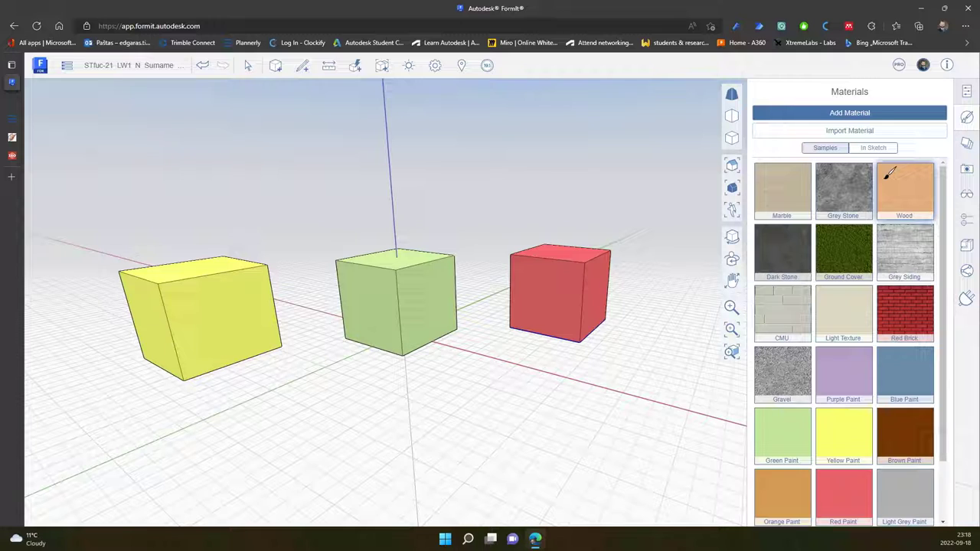
key("Escape")
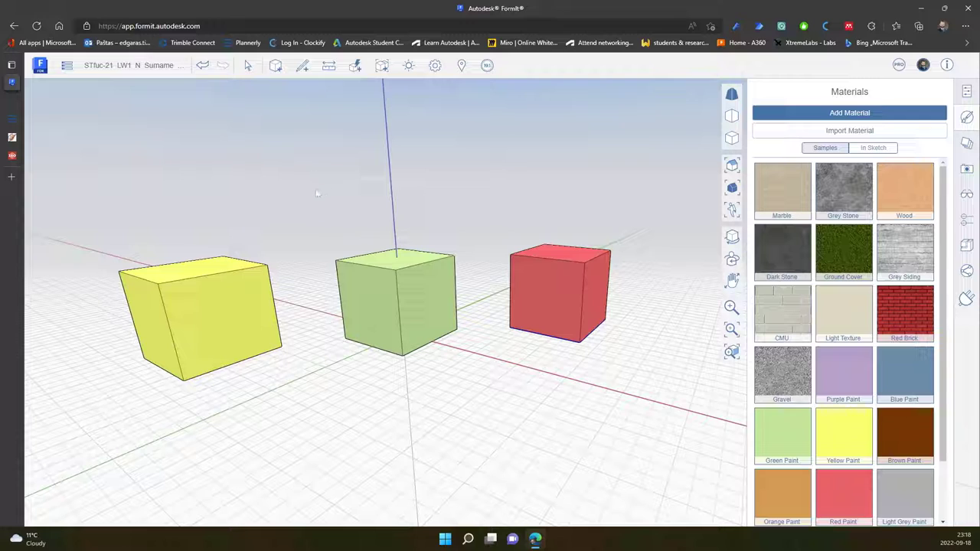